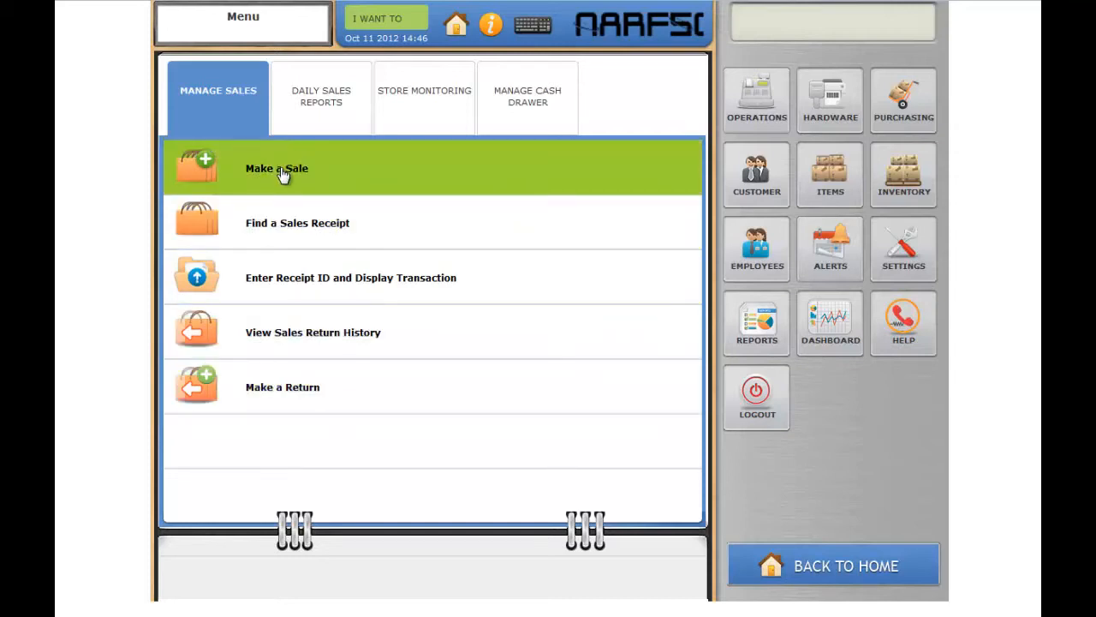
- Start a new sale and add the AdditiveServomyvces Nutrient and Bottling: Carbonation Drops products from the Additive and Bottling categories
left_click(284, 172)
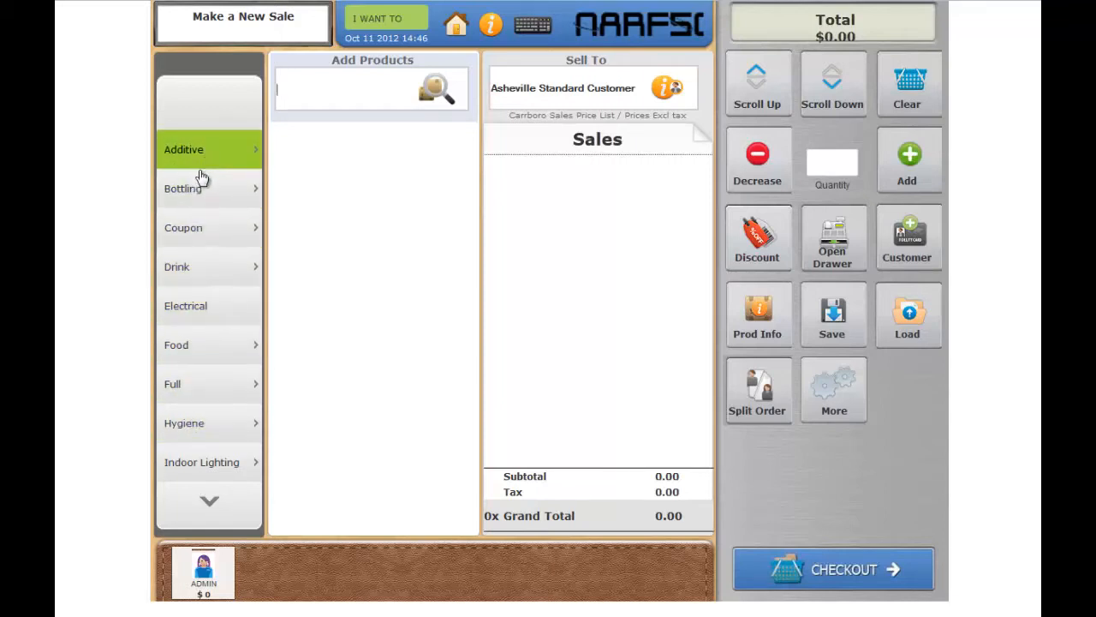
left_click(254, 154)
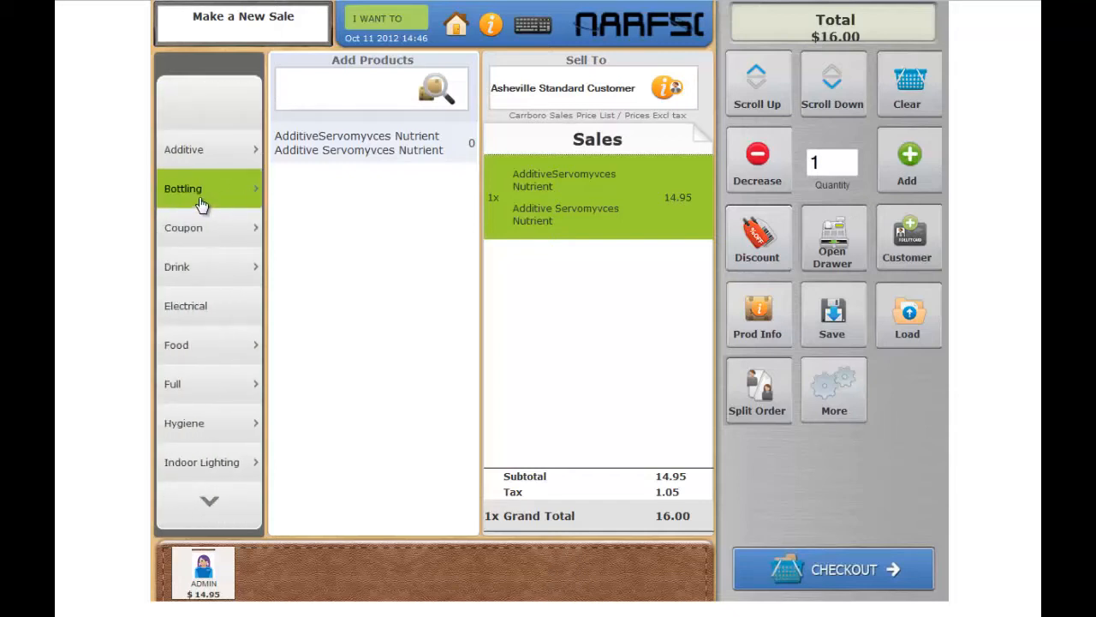
left_click(198, 193)
left_click(189, 128)
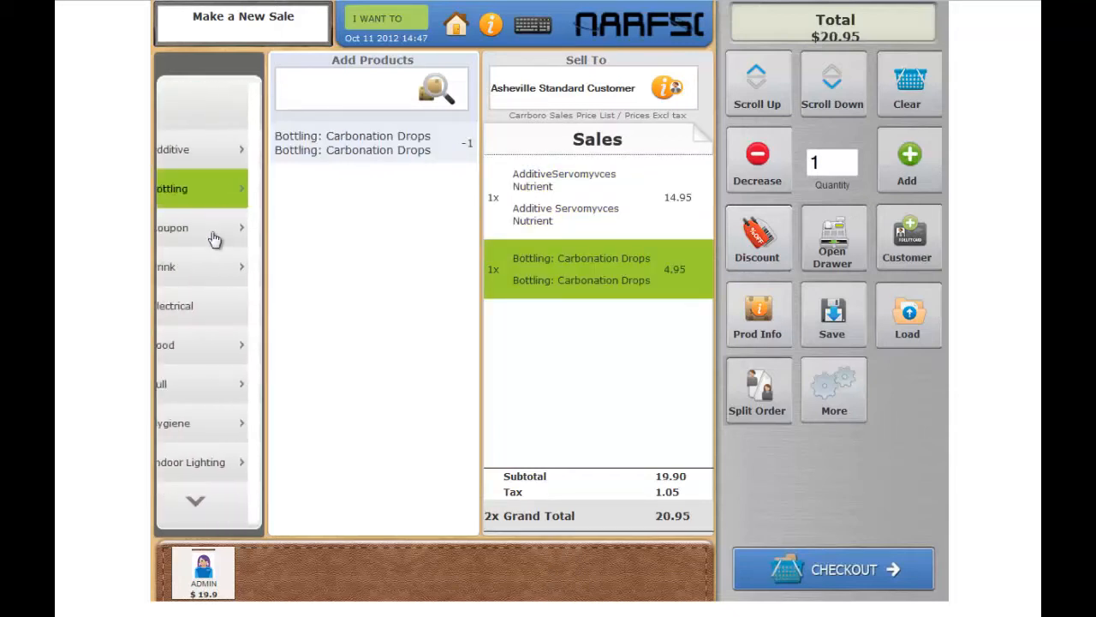
- Browse the Coupon category, list the Drink products with their brand subgroups, and return to the main category list
left_click(215, 236)
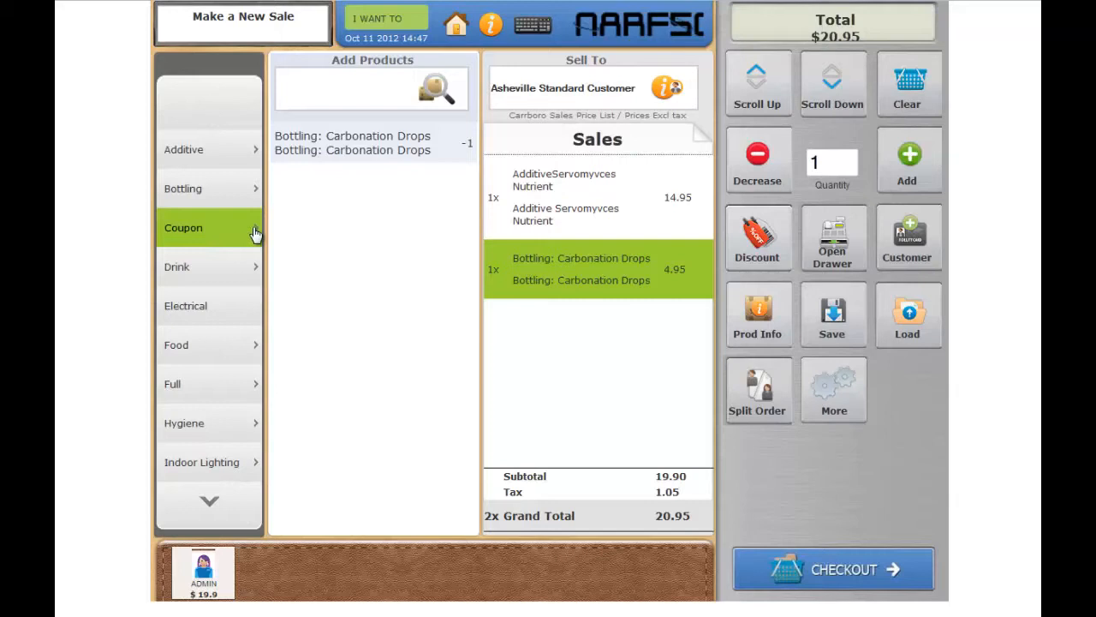
left_click(176, 102)
left_click(201, 275)
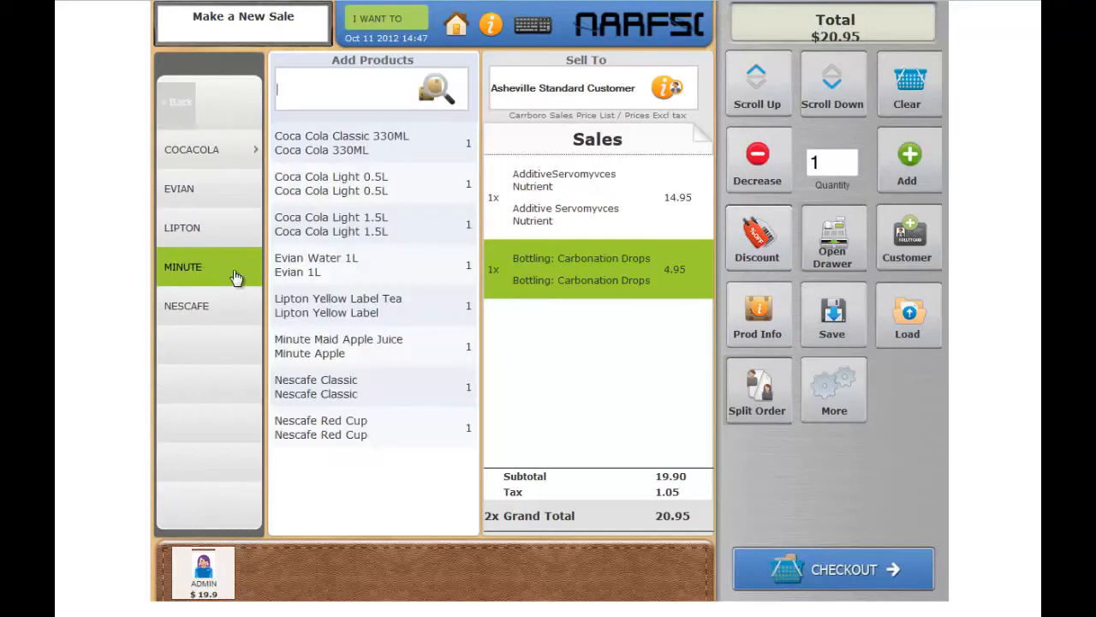
left_click(233, 192)
left_click(183, 303)
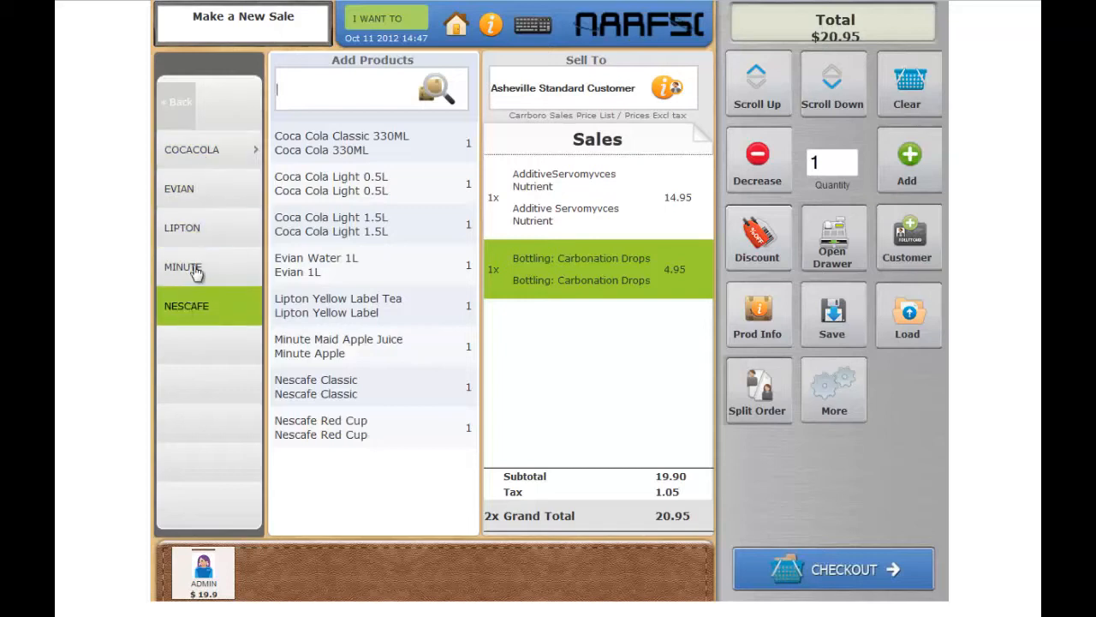
left_click(202, 161)
left_click(182, 103)
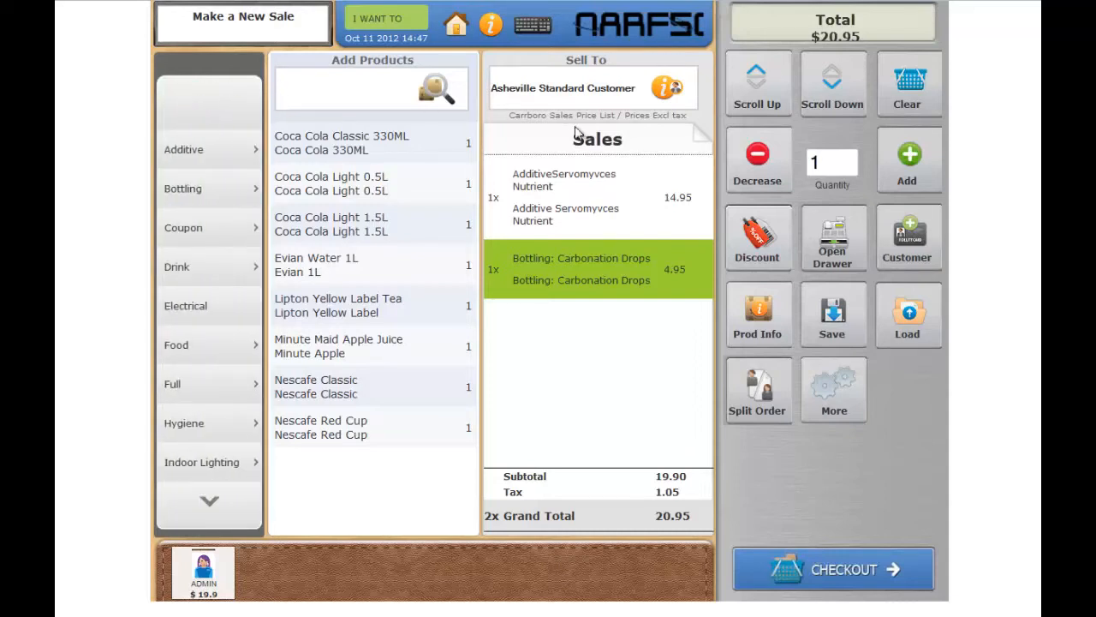
- Clear all items from the sale and assign it to an existing customer found by name, accepting the business partner info
left_click(907, 86)
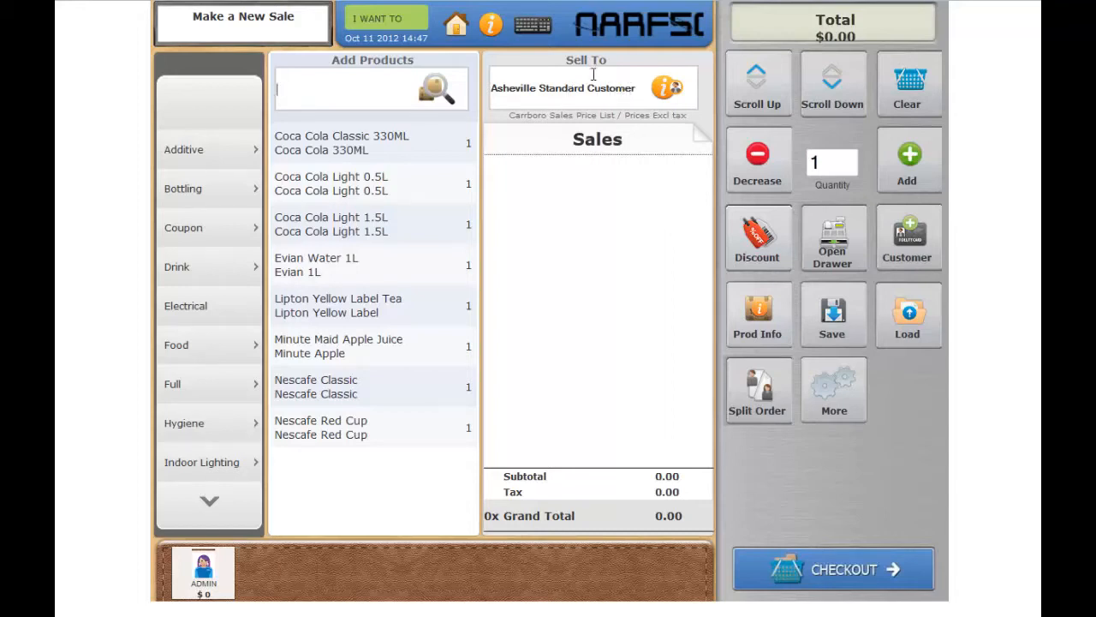
left_click(630, 92)
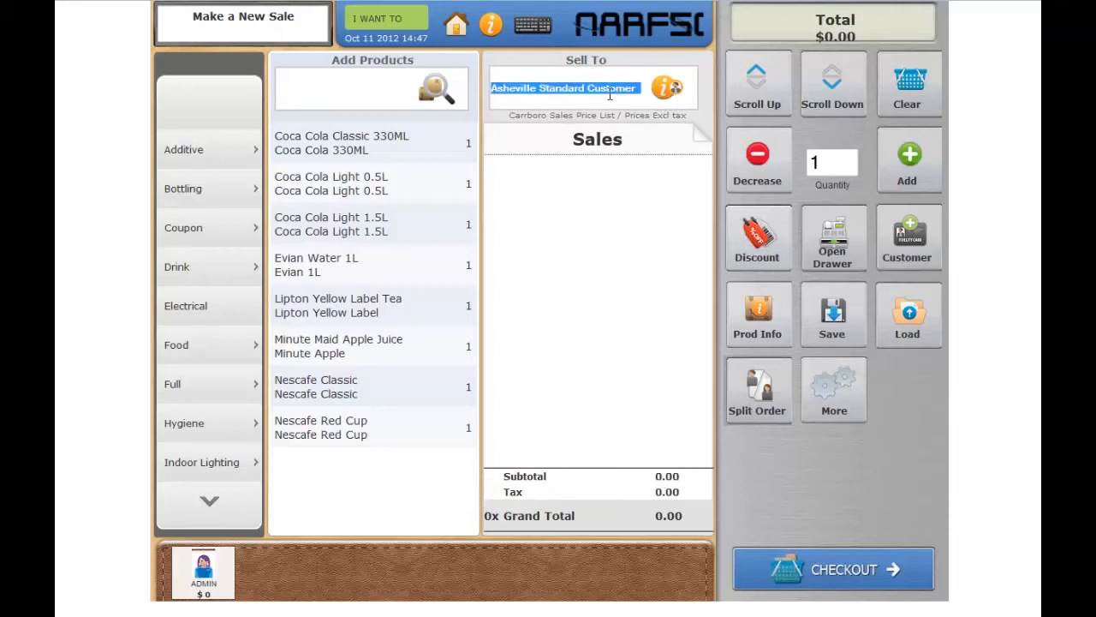
type("ale")
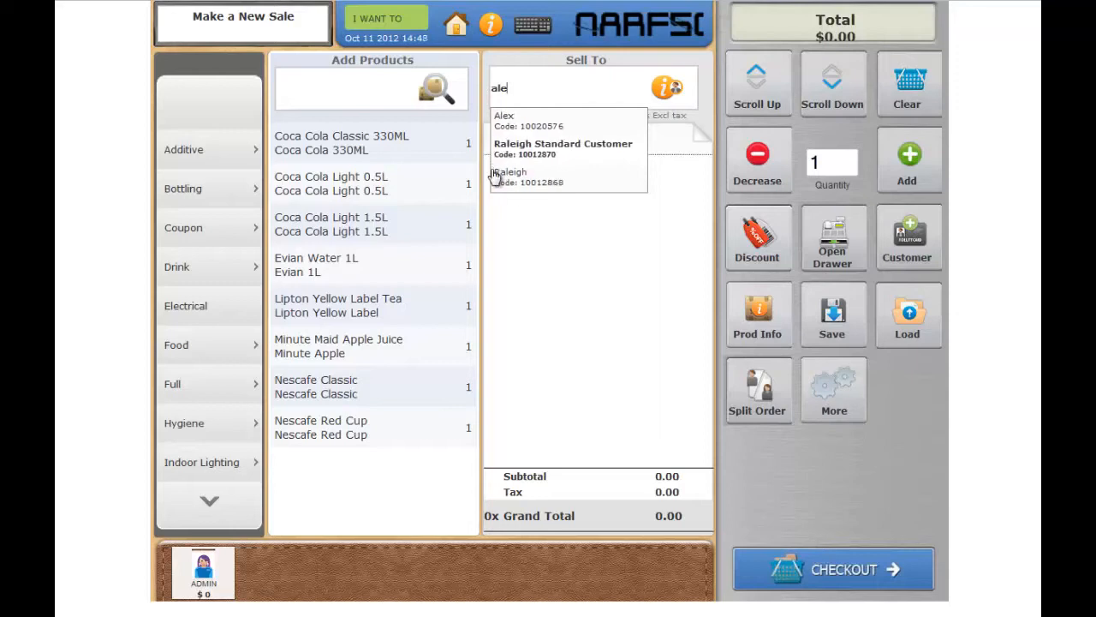
left_click(518, 123)
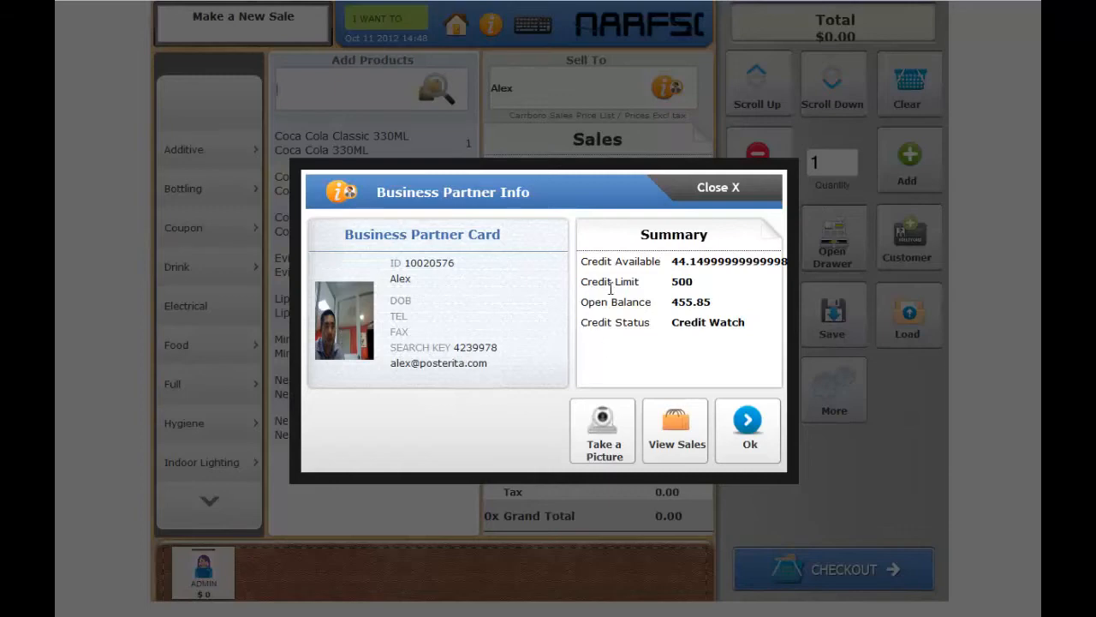
left_click(747, 421)
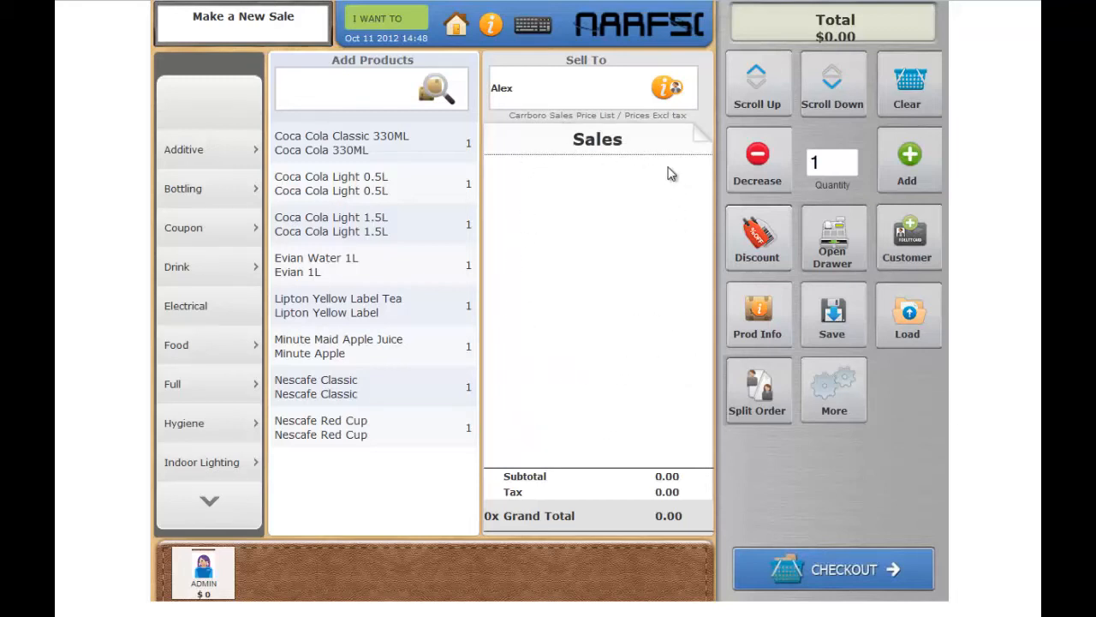
- Add Coca Cola Light 0.5L twice as separate lines and apply a 20% item discount to the second line
left_click(340, 187)
left_click(340, 187)
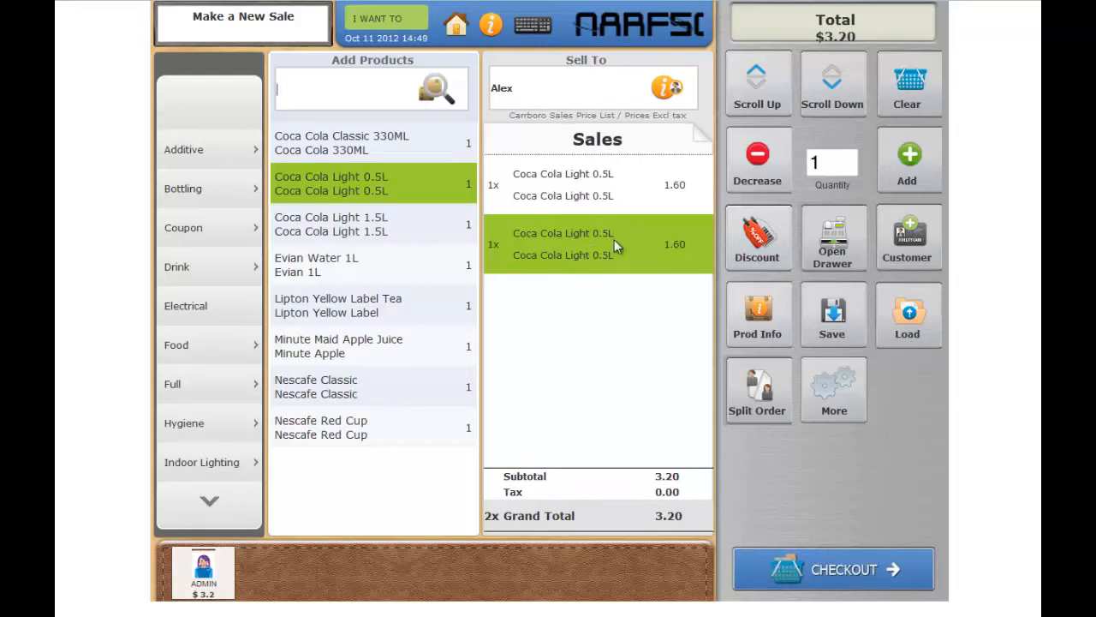
left_click(744, 238)
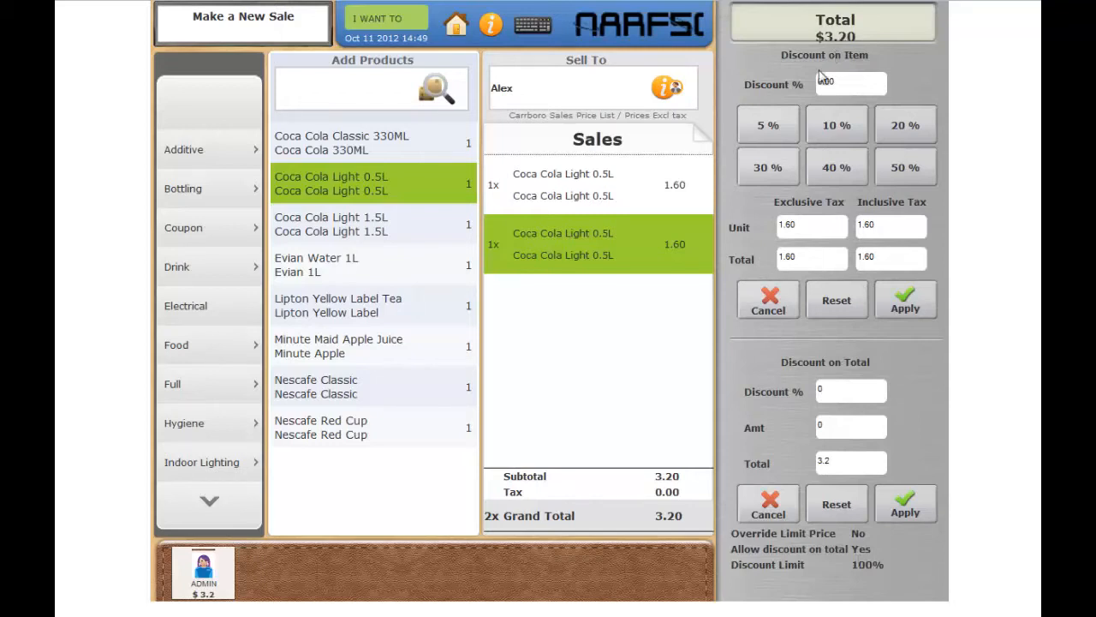
left_click(895, 128)
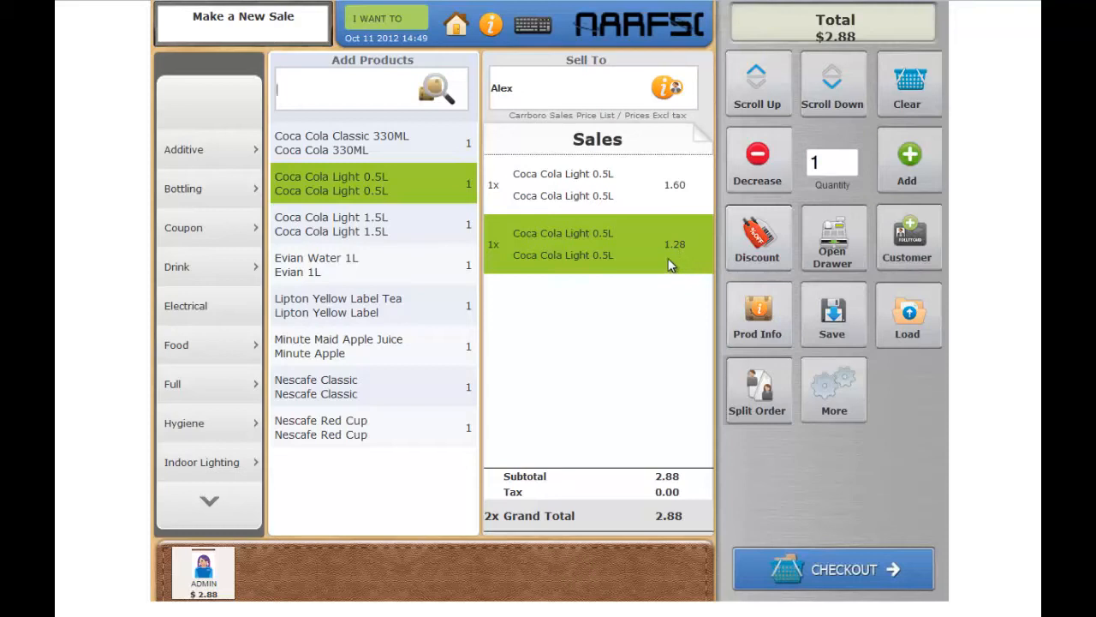
- Set the quantity of the first, undiscounted Coca Cola Light 0.5L line to 10
left_click(565, 192)
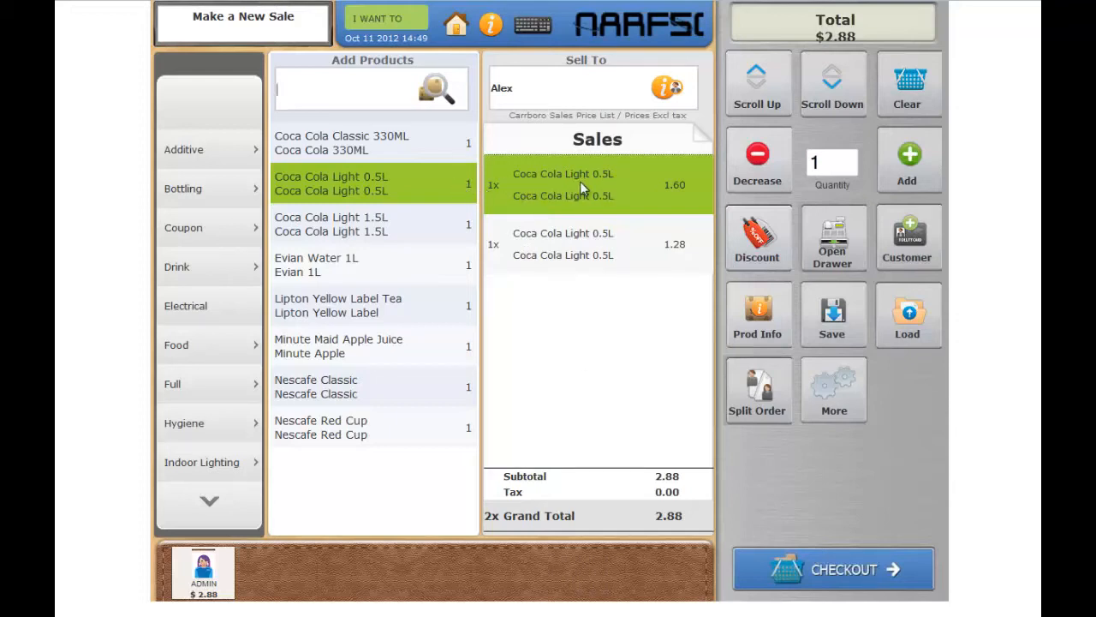
left_click(910, 157)
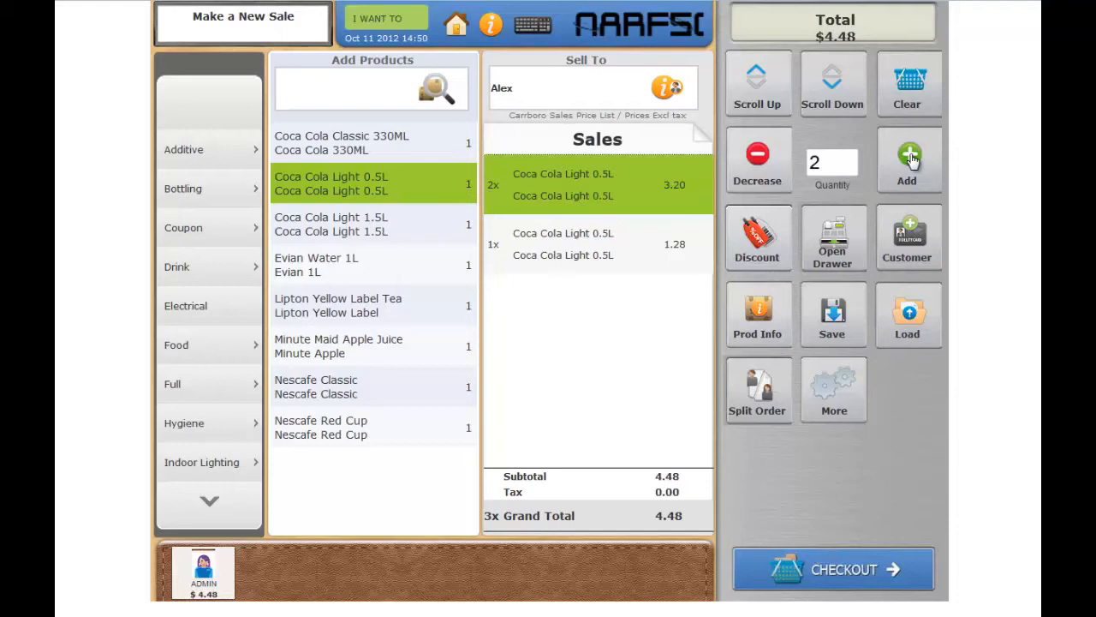
left_click(910, 158)
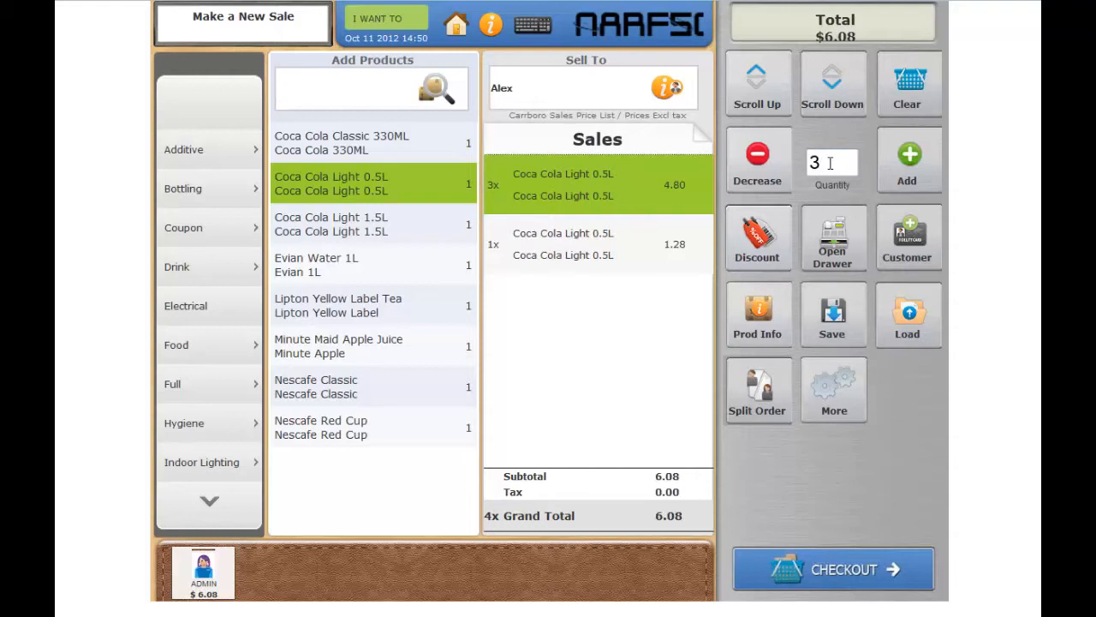
left_click_drag(829, 162, 797, 169)
type("10")
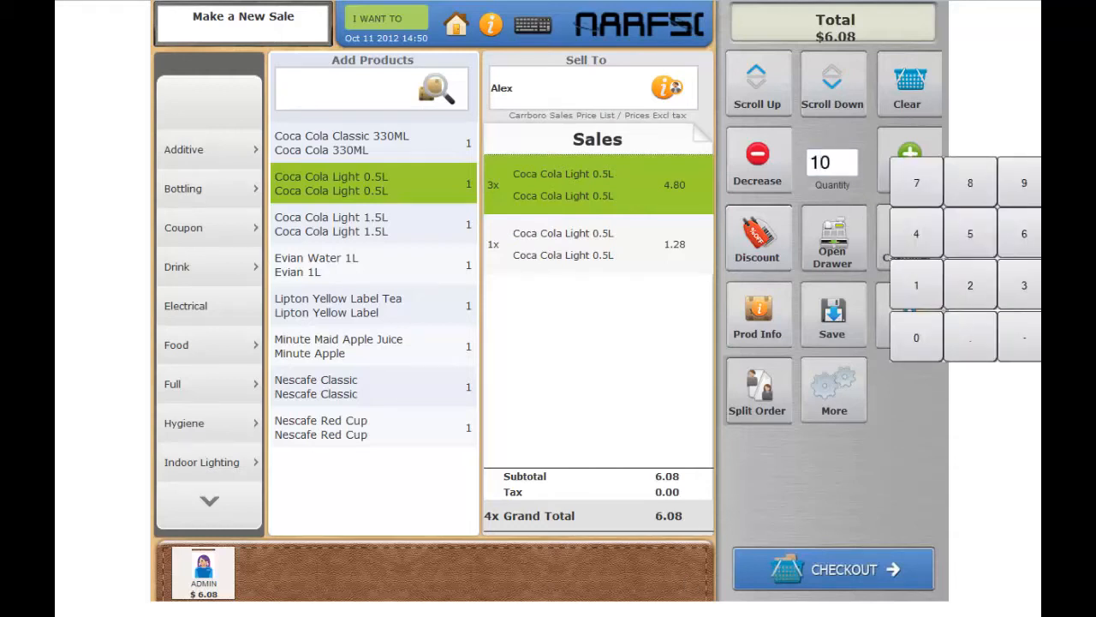
left_click(898, 447)
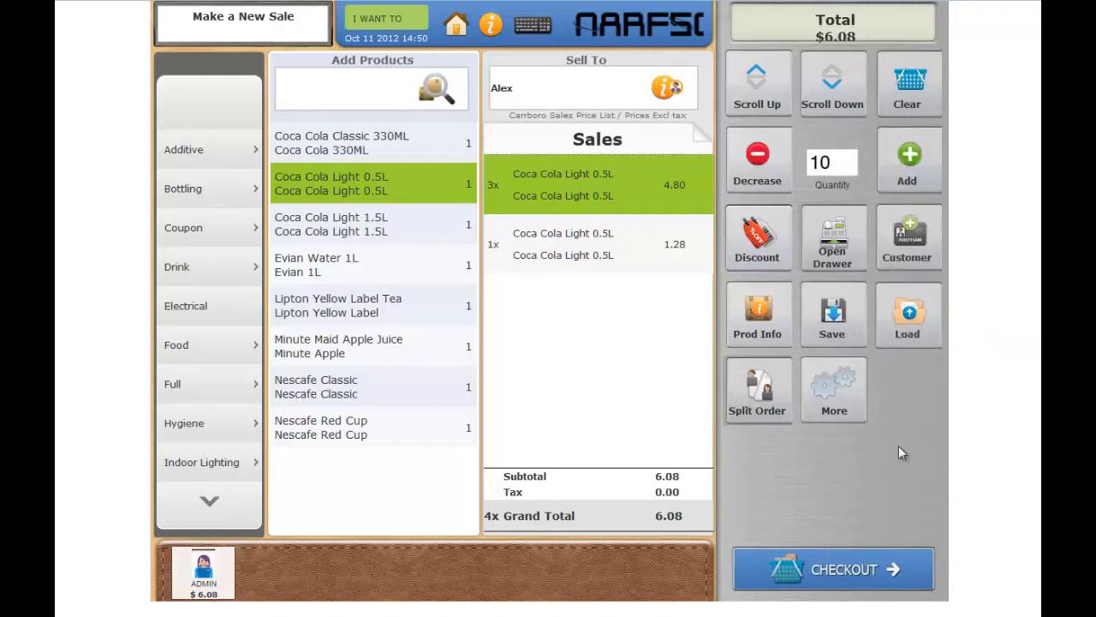
left_click(627, 182)
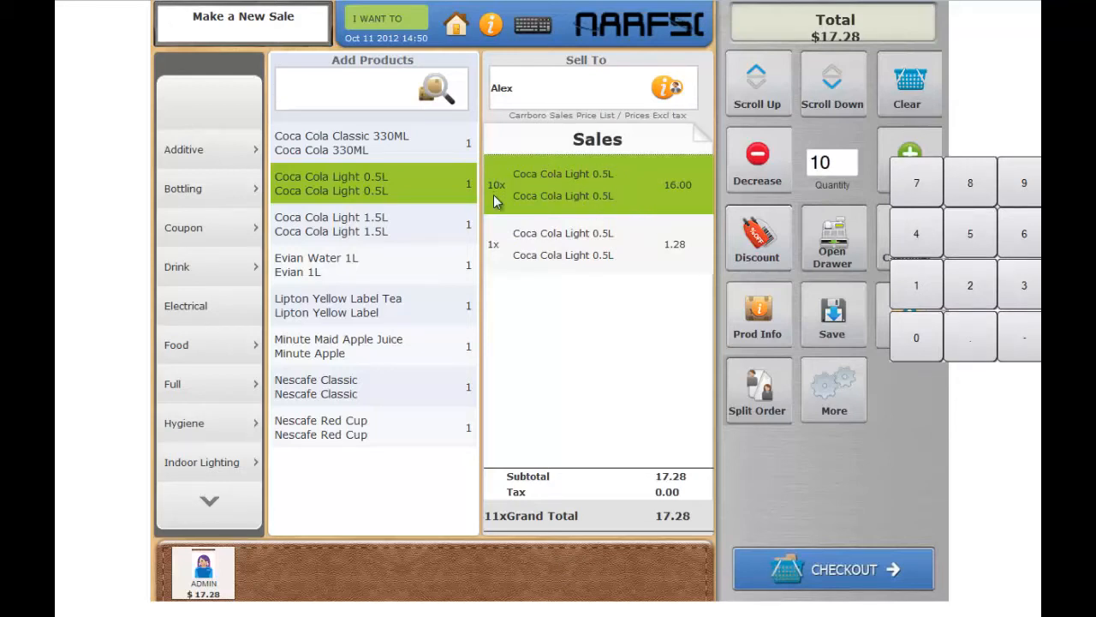
left_click(824, 323)
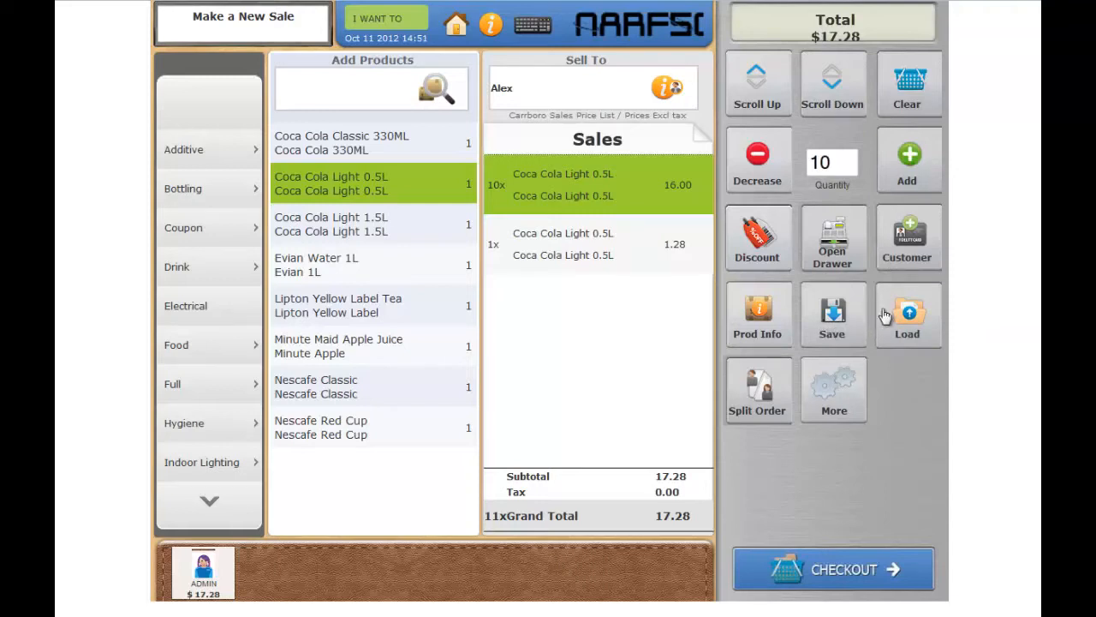
- View the product info for the selected Coca Cola Light 0.5L line, including its price, groups and stock
left_click(758, 313)
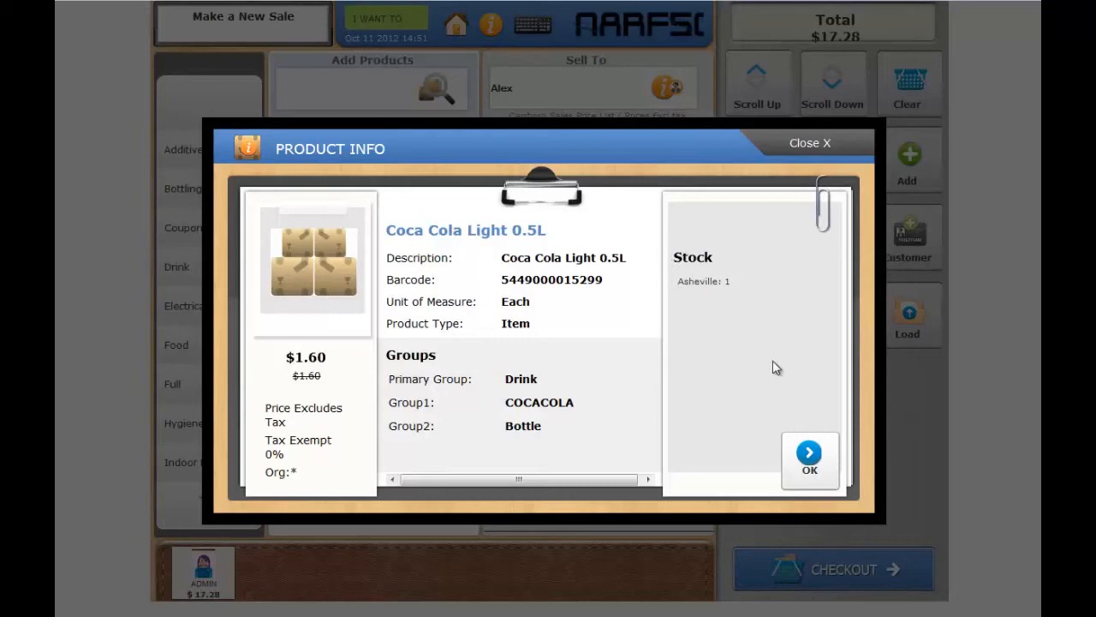
left_click(807, 458)
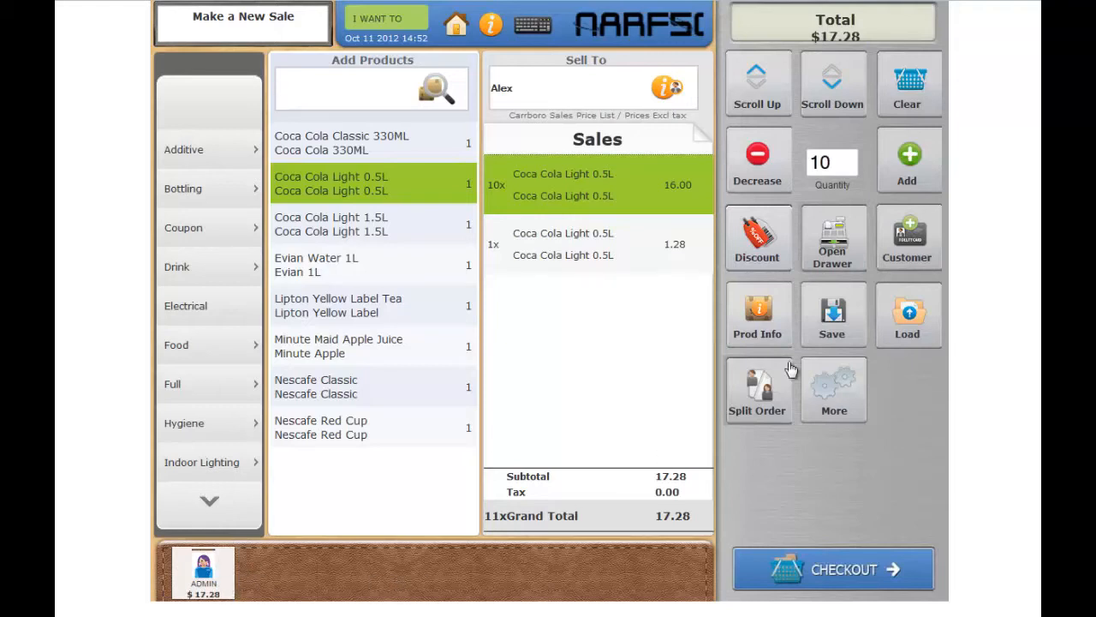
- Examine the additional sale options for back-dating the order, choosing the tax and changing the user, leaving each one unchanged
left_click(830, 407)
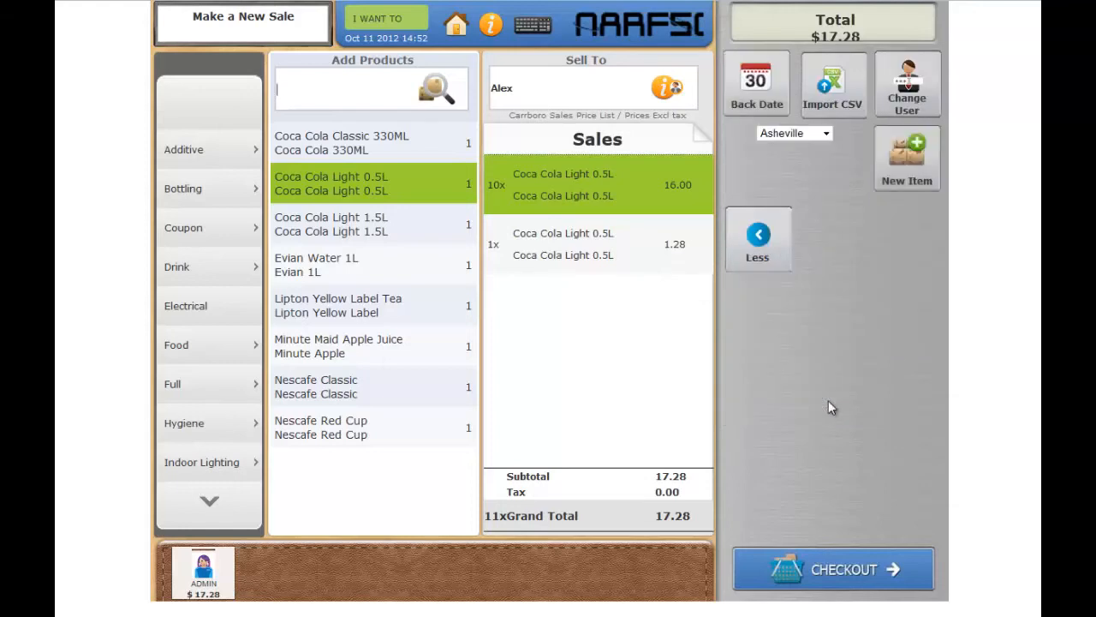
left_click(767, 93)
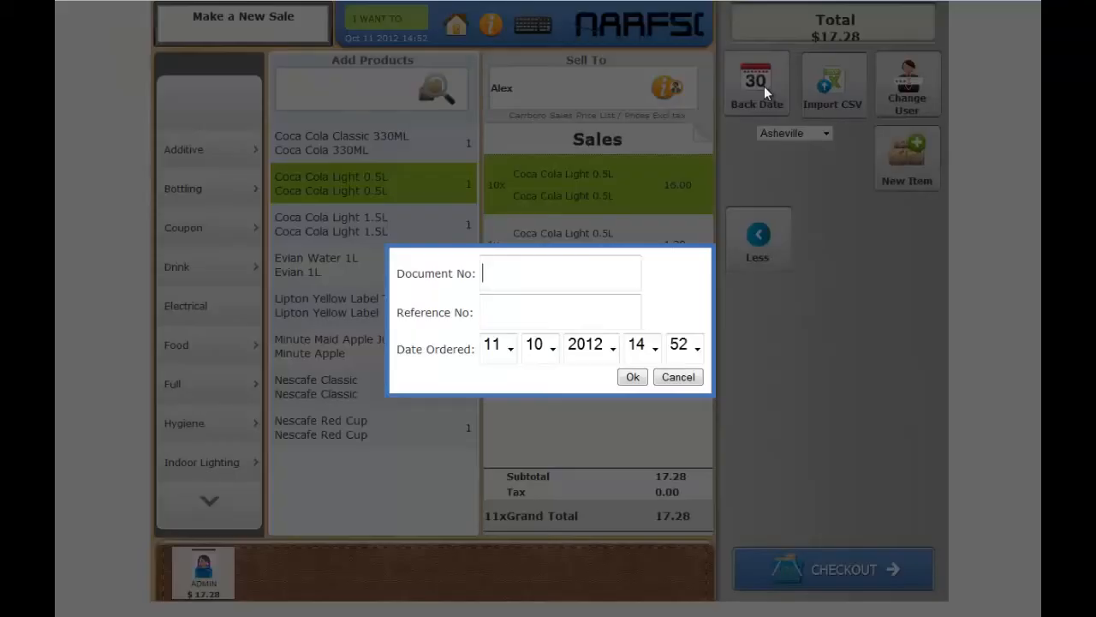
left_click(699, 377)
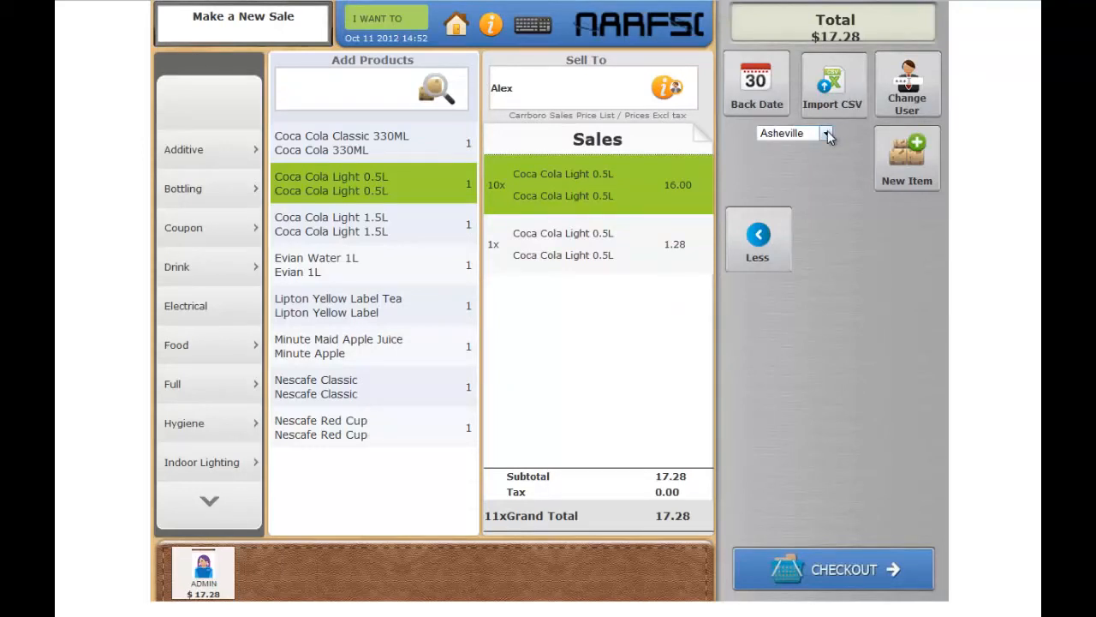
left_click(827, 134)
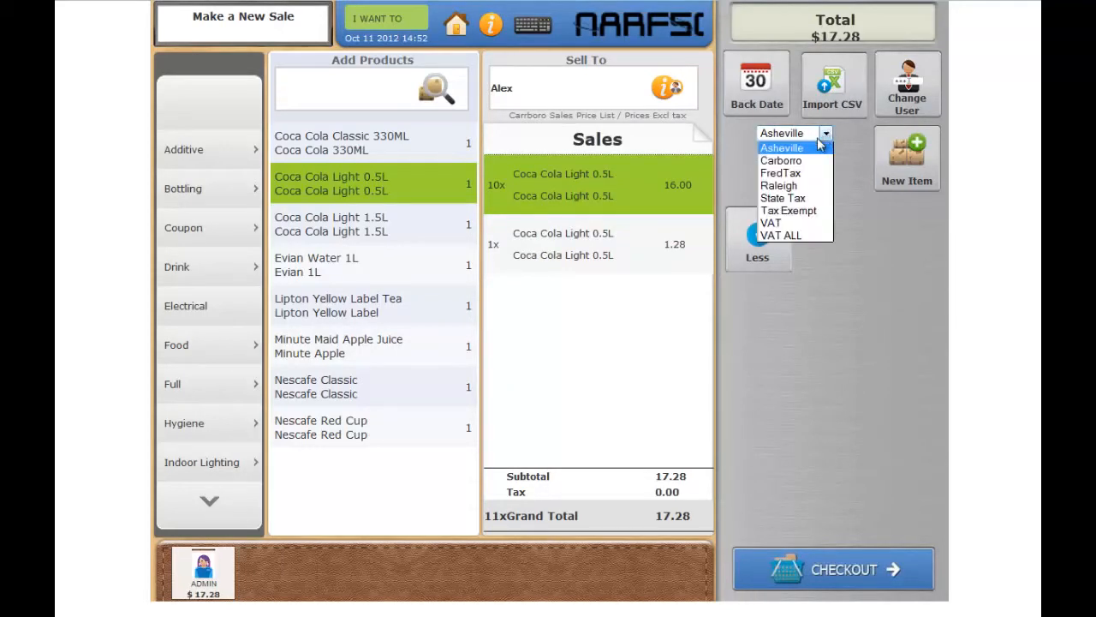
left_click(827, 136)
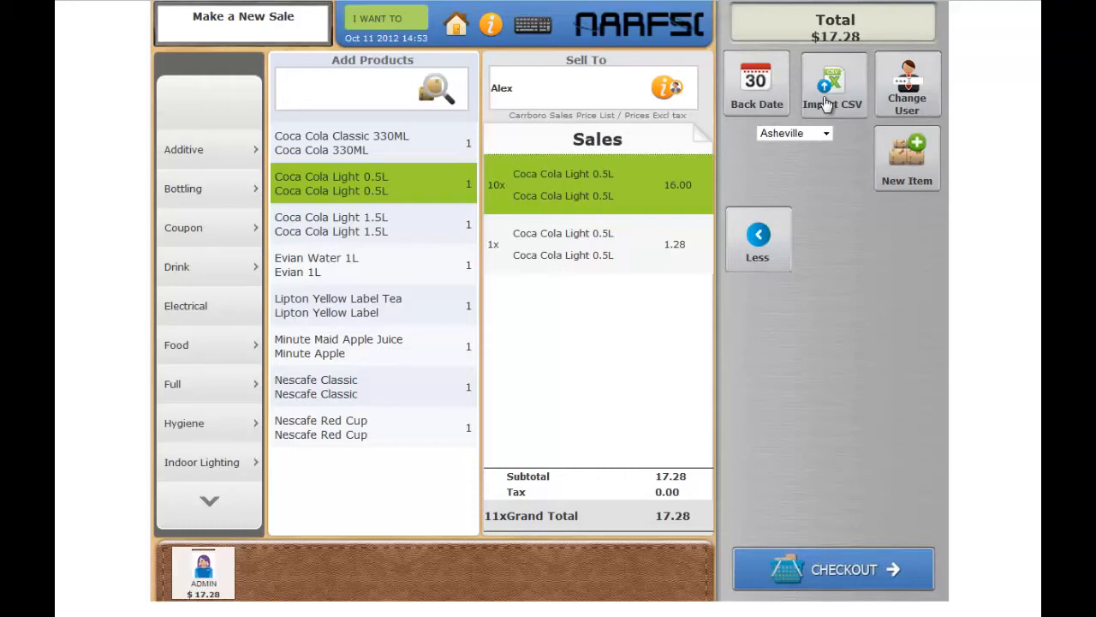
left_click(892, 94)
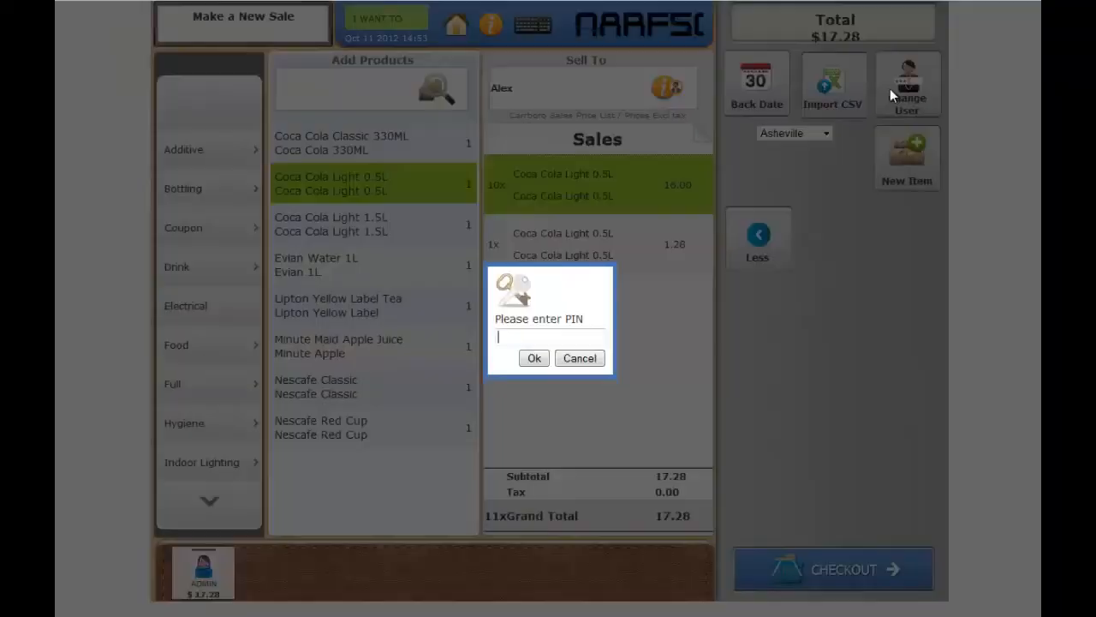
left_click(597, 363)
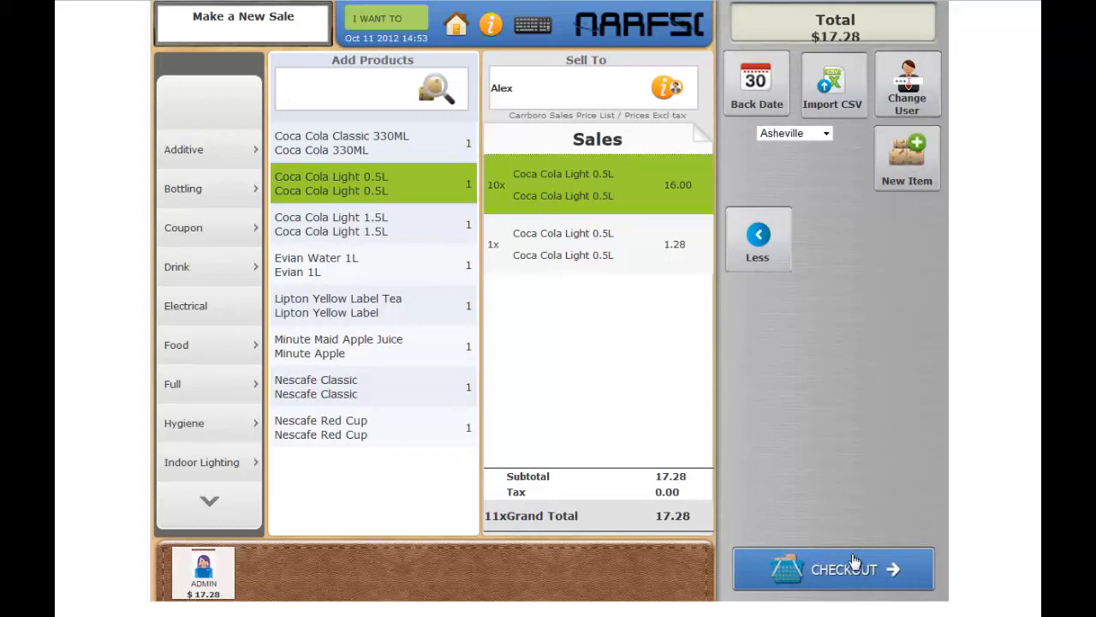
left_click(776, 255)
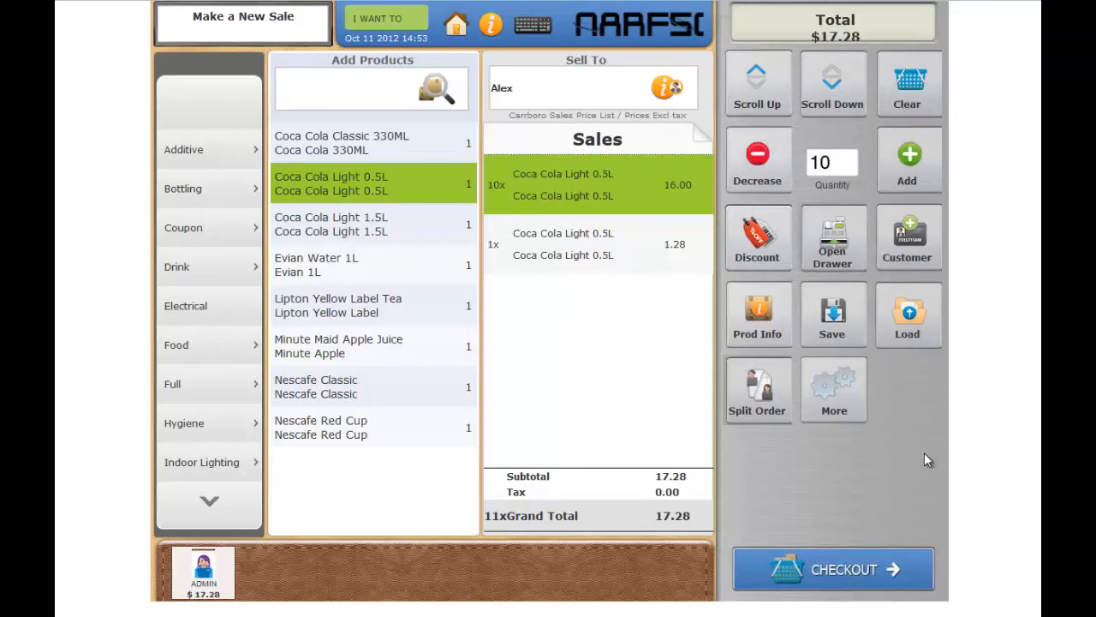
- Check out the sale as a cash payment with 20 tendered, and start a new sales receipt
left_click(883, 583)
left_click(470, 291)
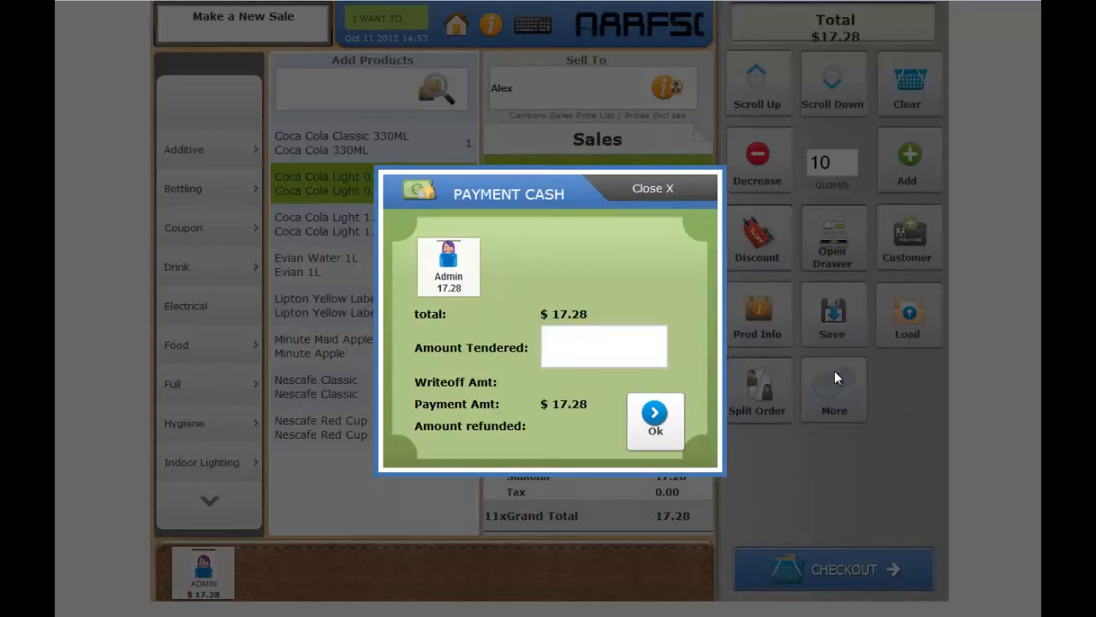
type("20")
key("Return")
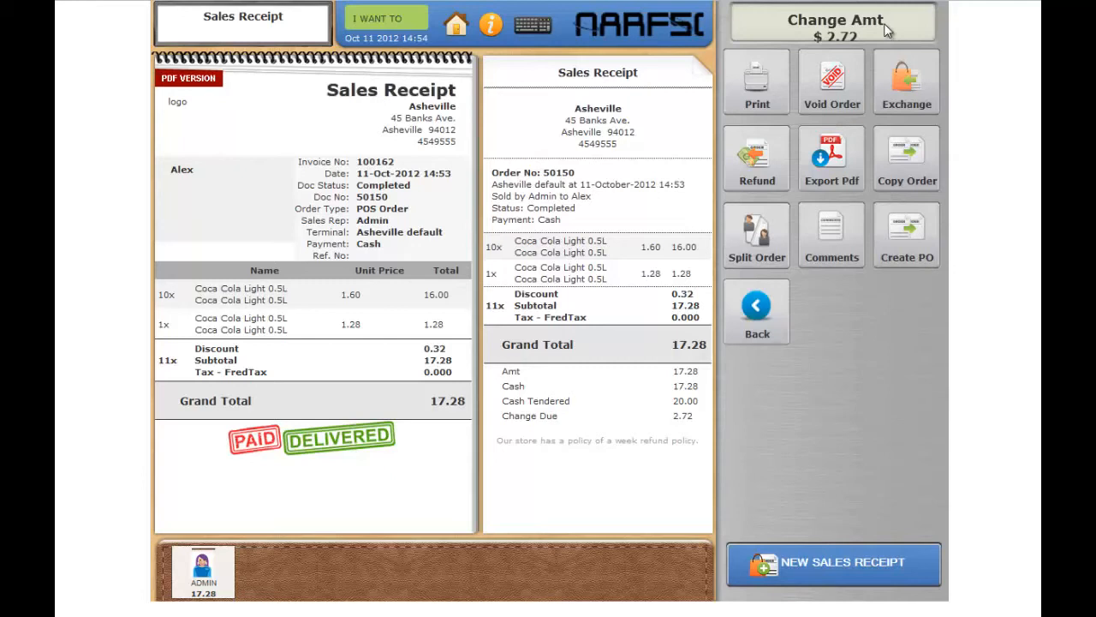
left_click(803, 566)
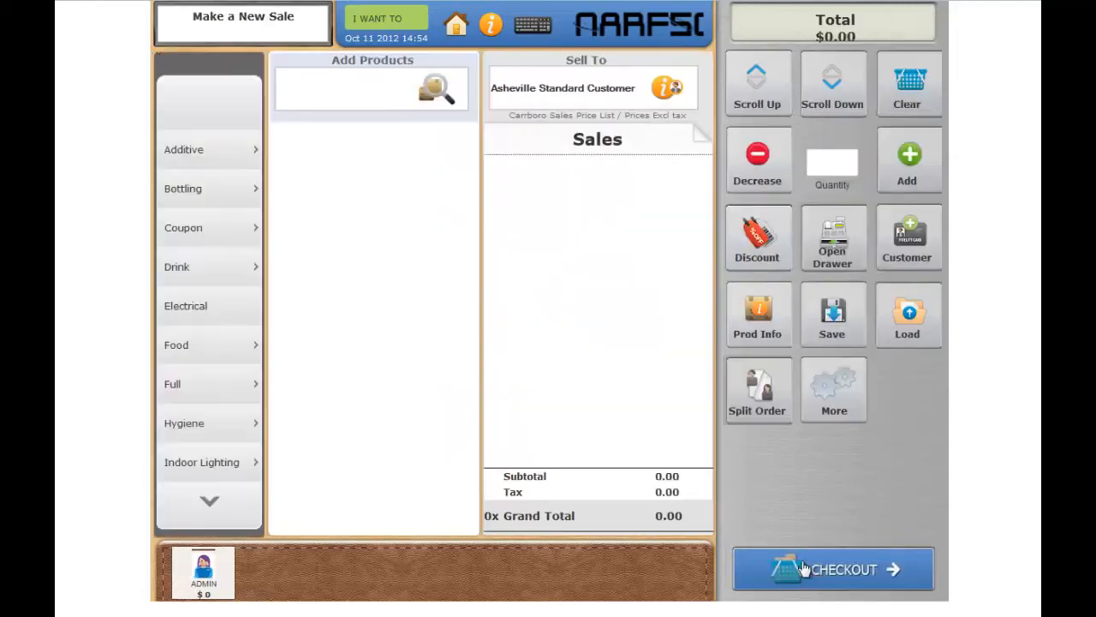
- Add Bottling: Carbonation Drops from the Bottling group and Coca Cola Light 0.5L from the Drink group to the new sale
left_click(245, 198)
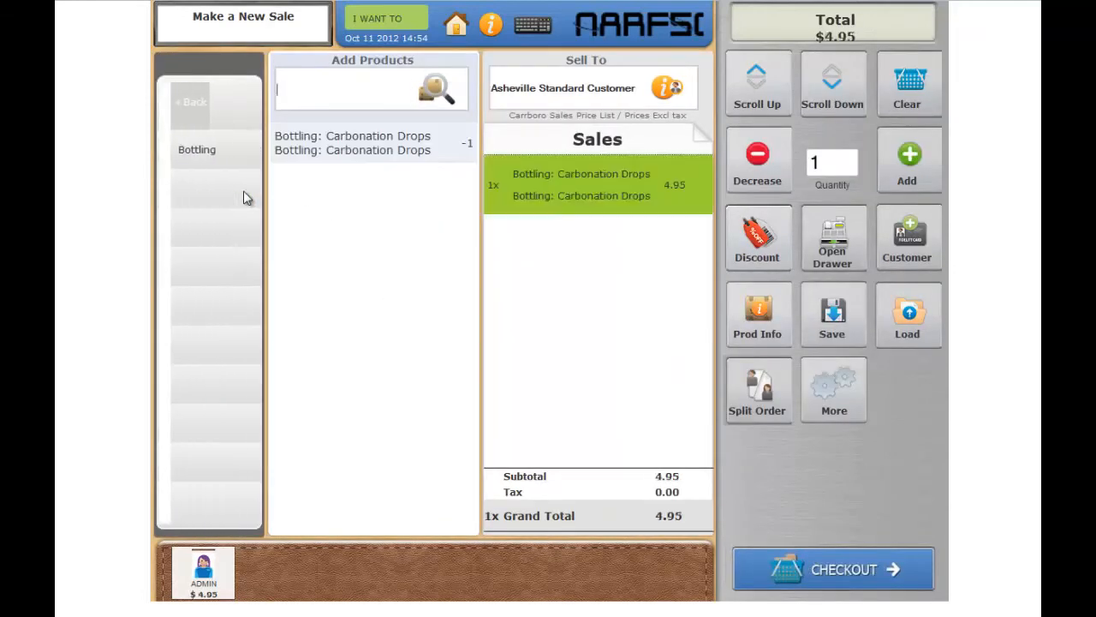
left_click(181, 102)
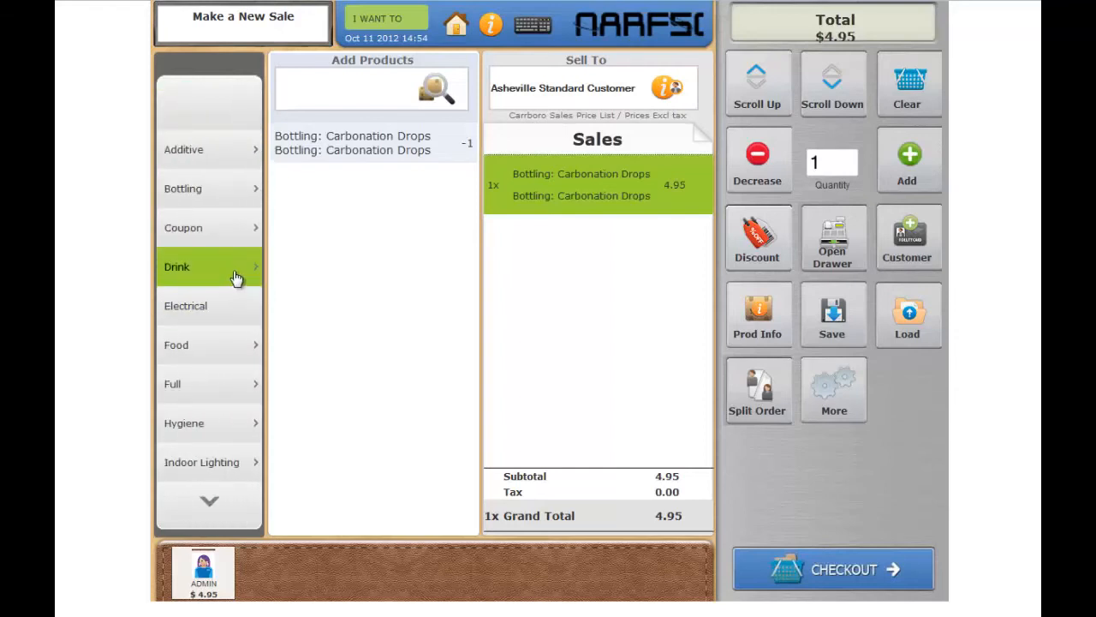
left_click(237, 275)
left_click(385, 193)
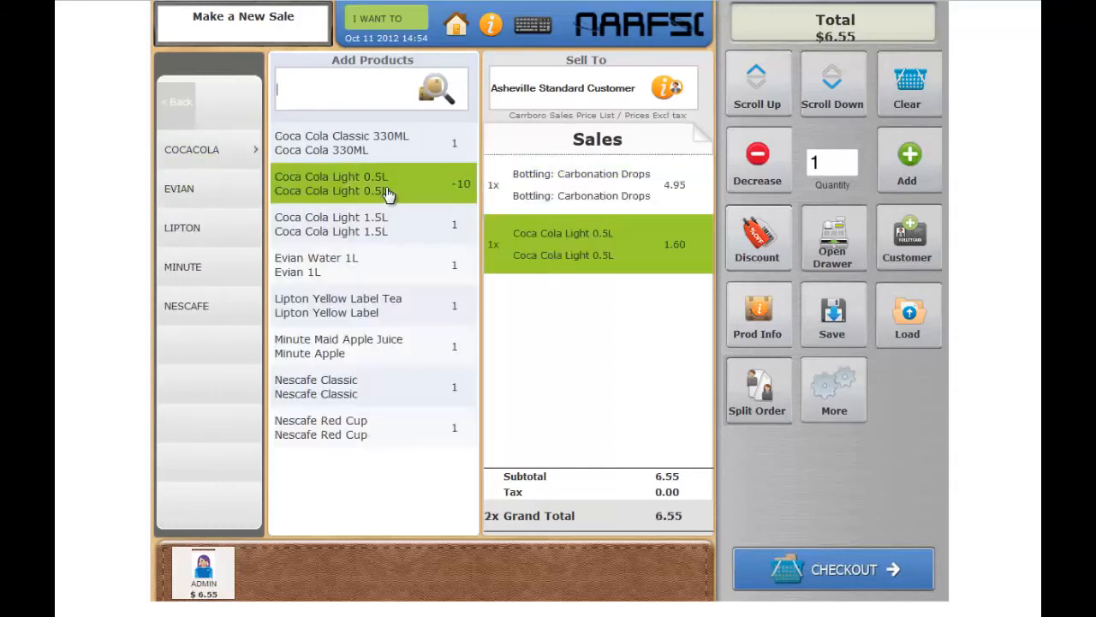
- Check out the sale with a check payment, filling in the check number
left_click(845, 570)
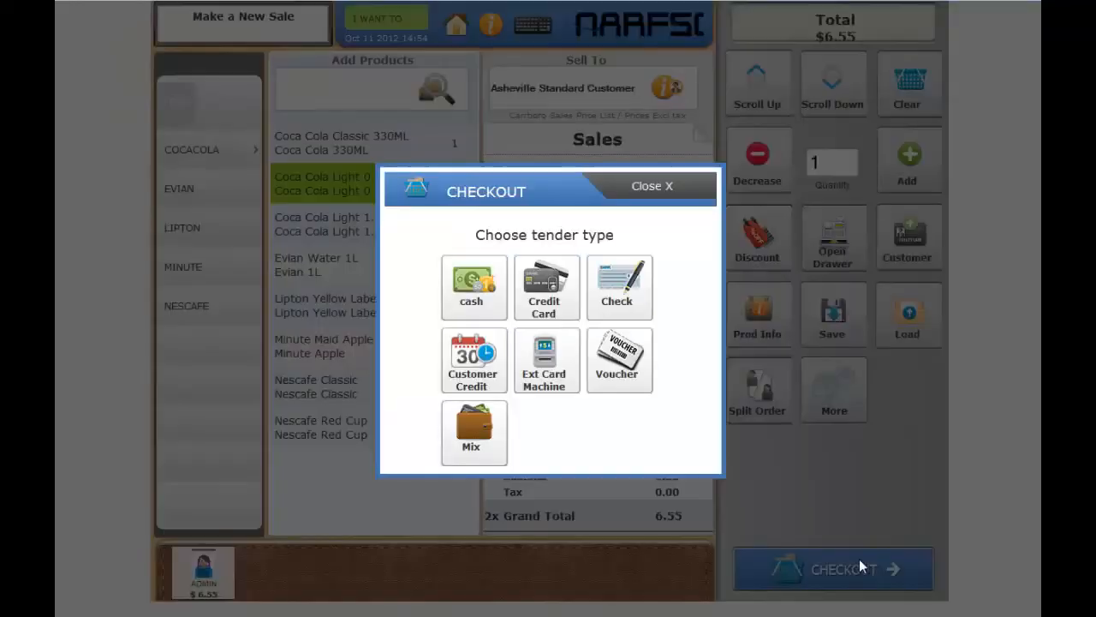
left_click(642, 291)
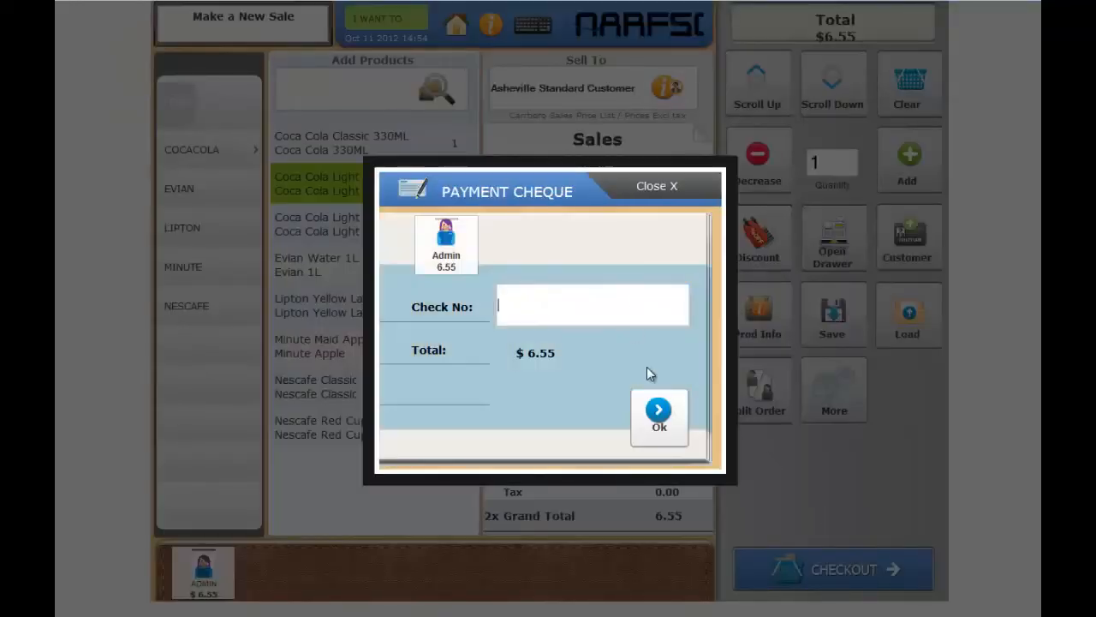
left_click(613, 314)
left_click(658, 416)
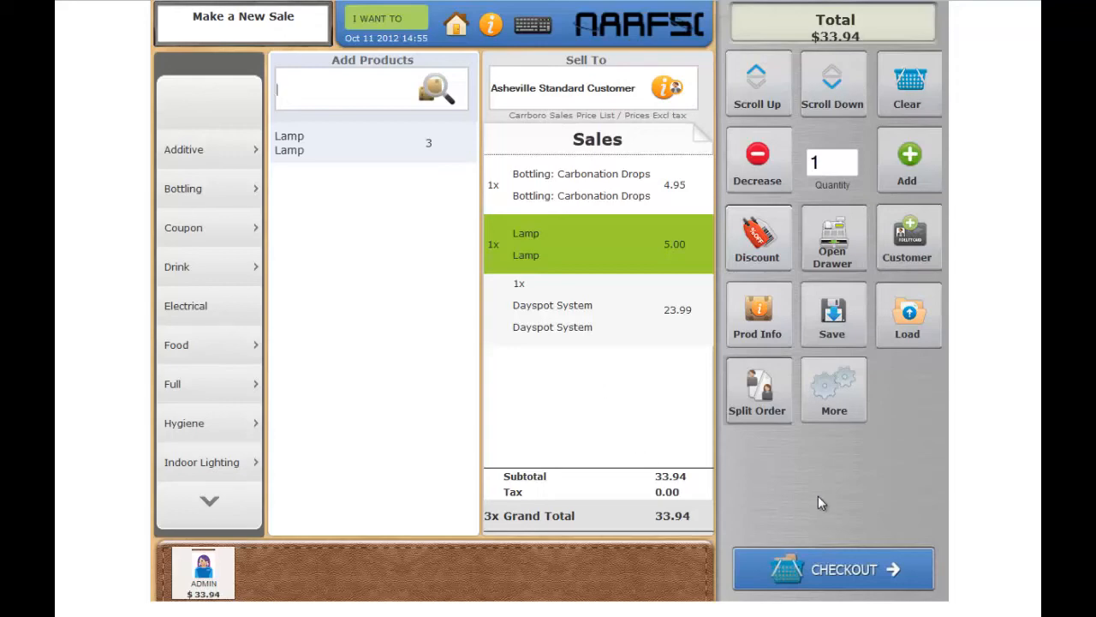
- Examine the credit card payment's swipe and manual card number options, cancel that payment, and reopen the checkout
left_click(862, 577)
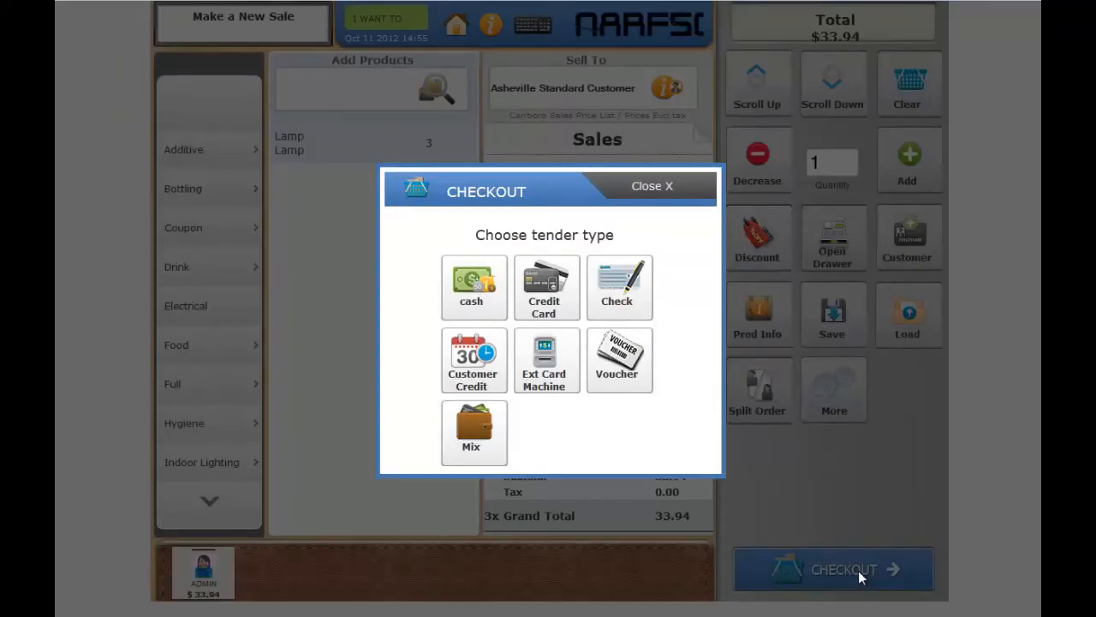
left_click(553, 300)
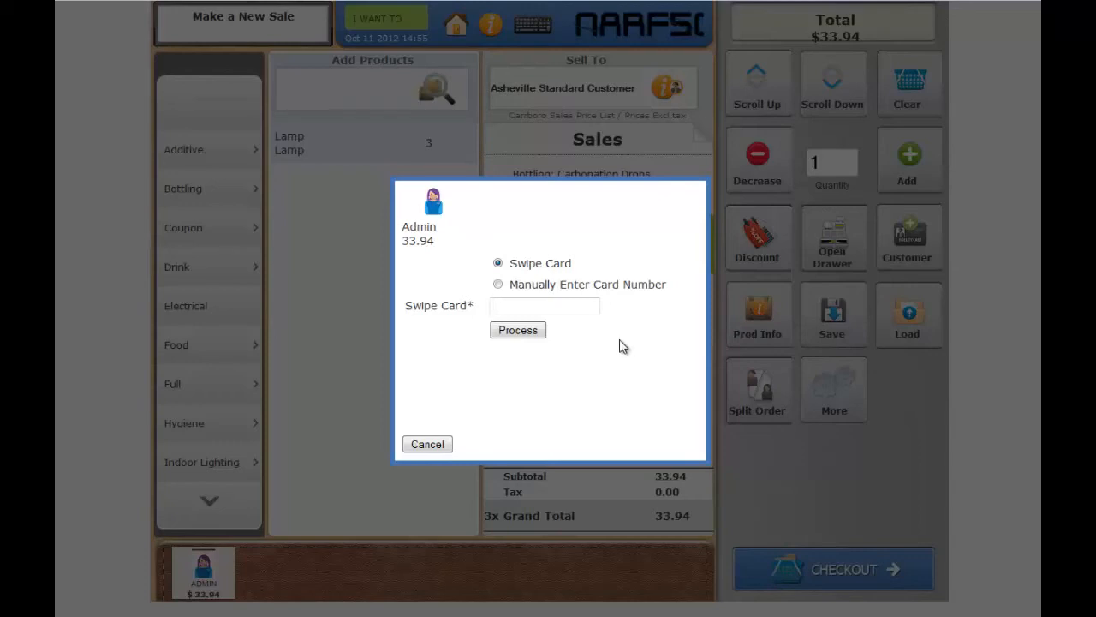
left_click(522, 338)
left_click(593, 289)
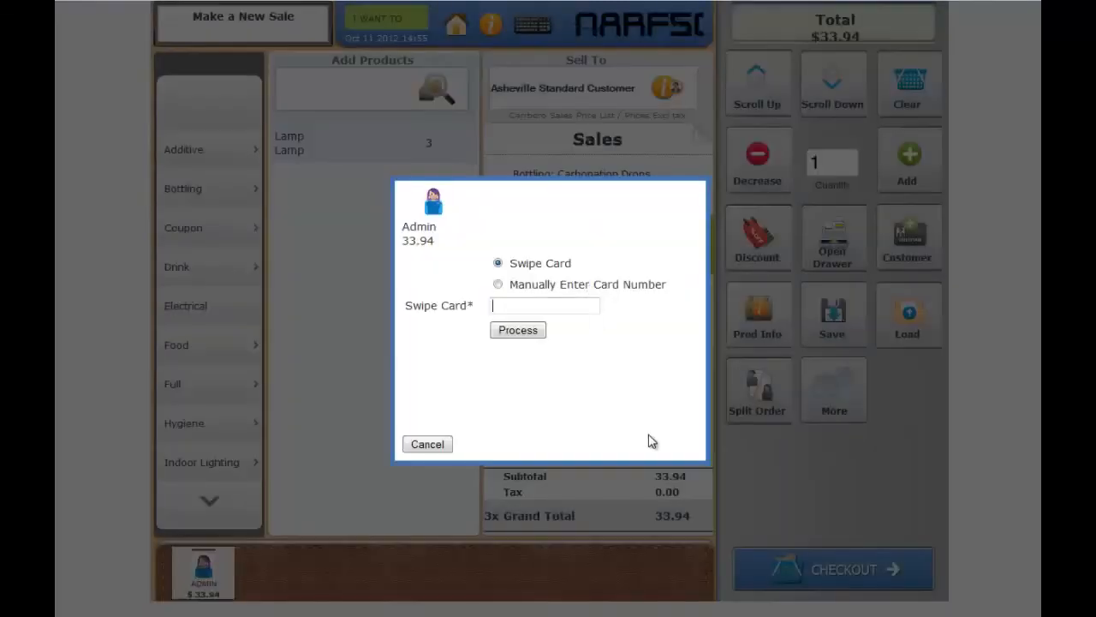
left_click(427, 445)
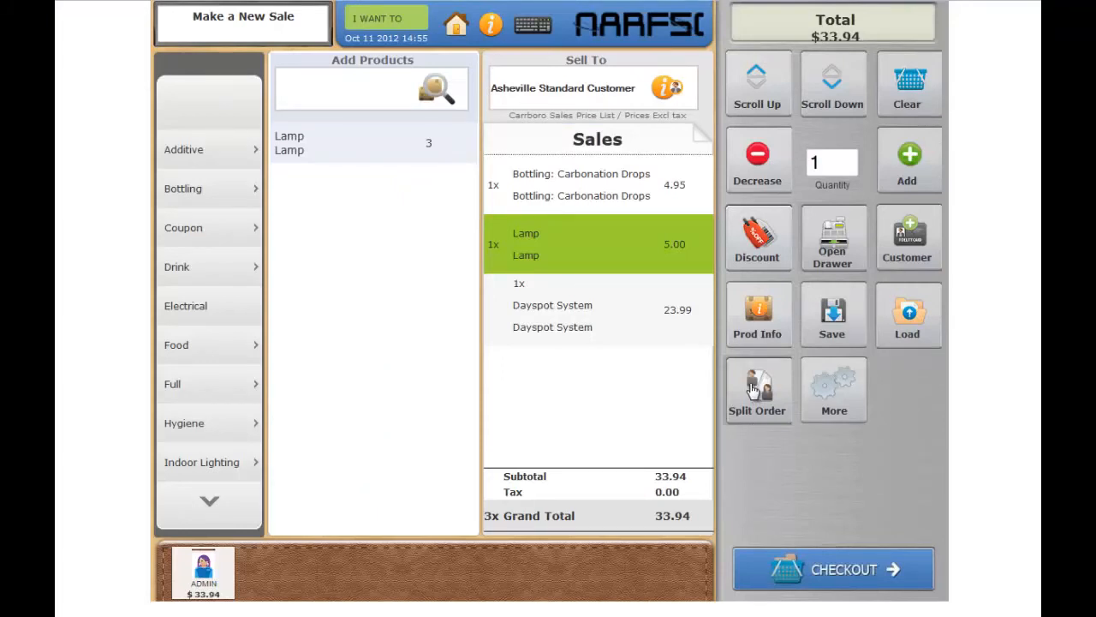
left_click(867, 567)
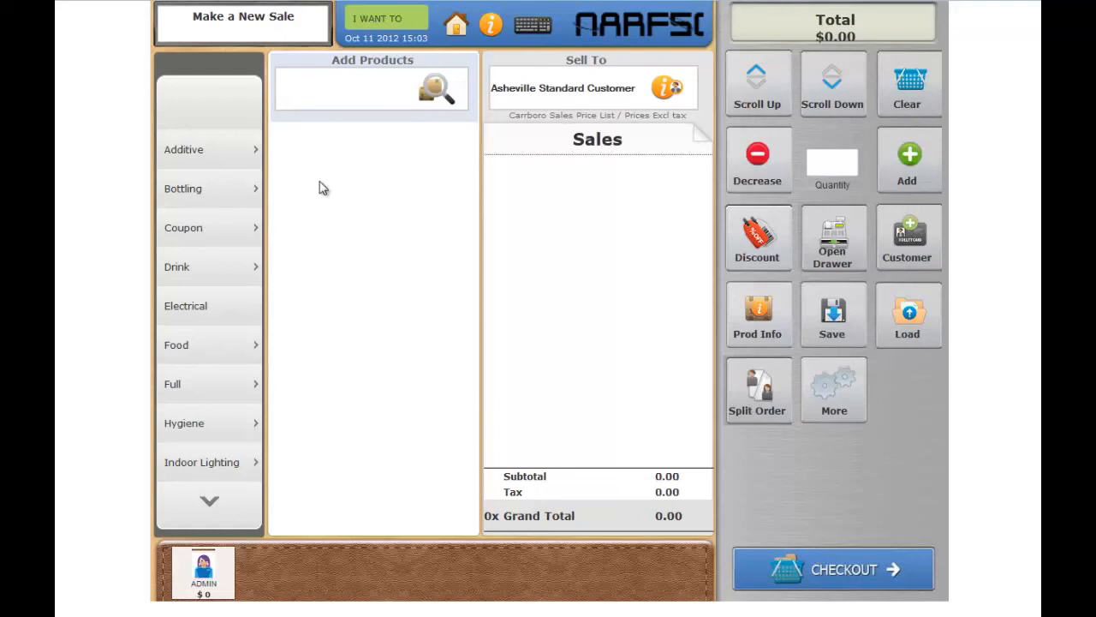
- Add the Additive Servomyvces Nutrient product to the new sale and assign the sale to the individual customer found by first name
left_click(254, 155)
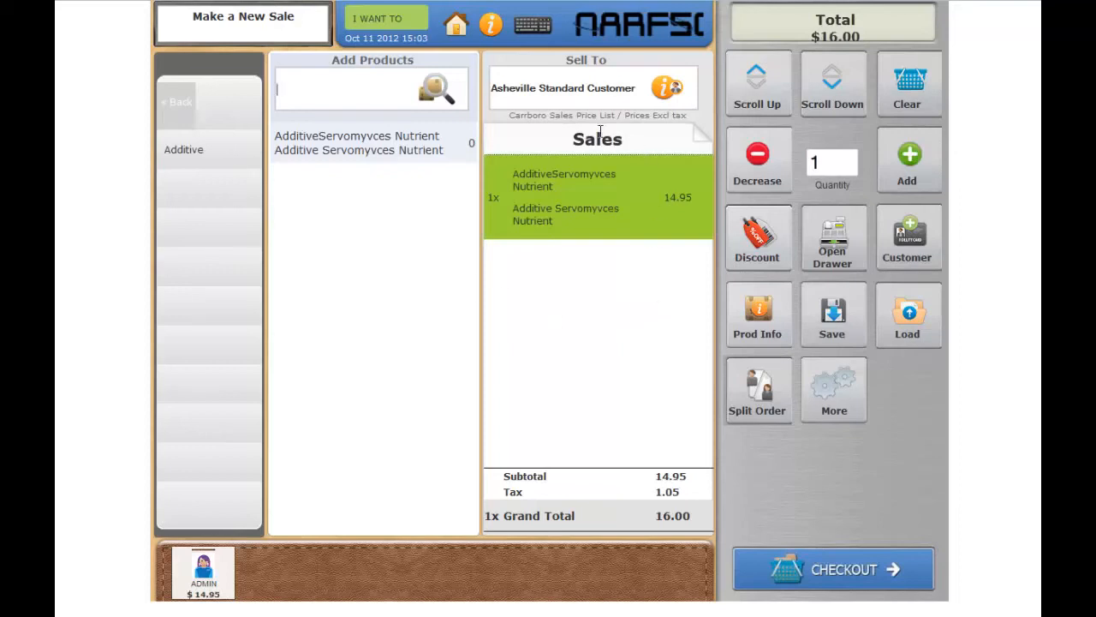
left_click(573, 91)
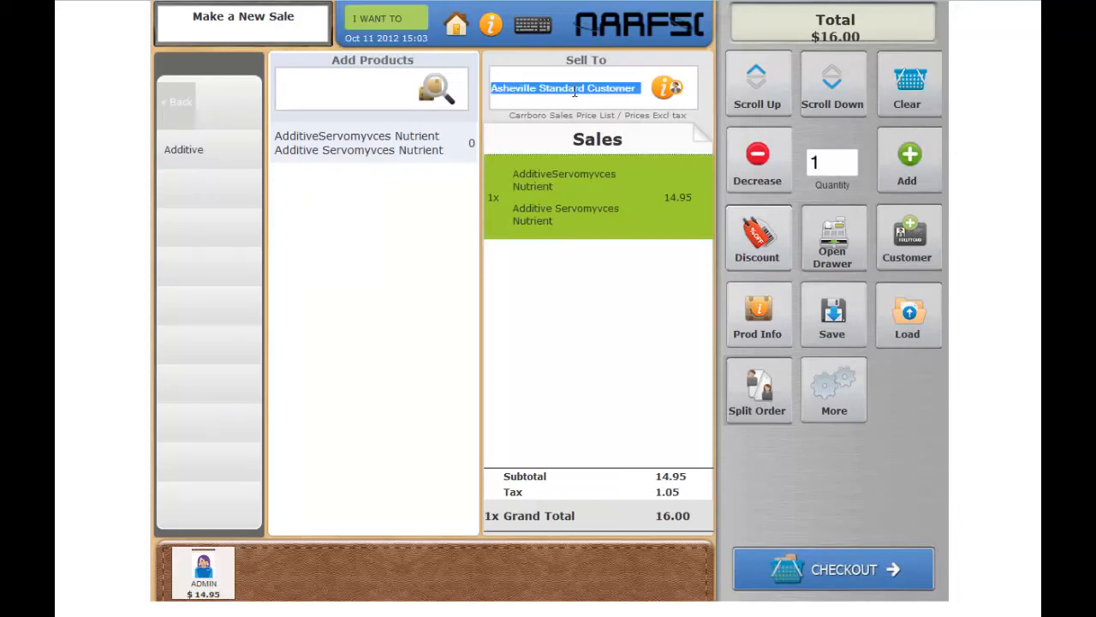
type("ale")
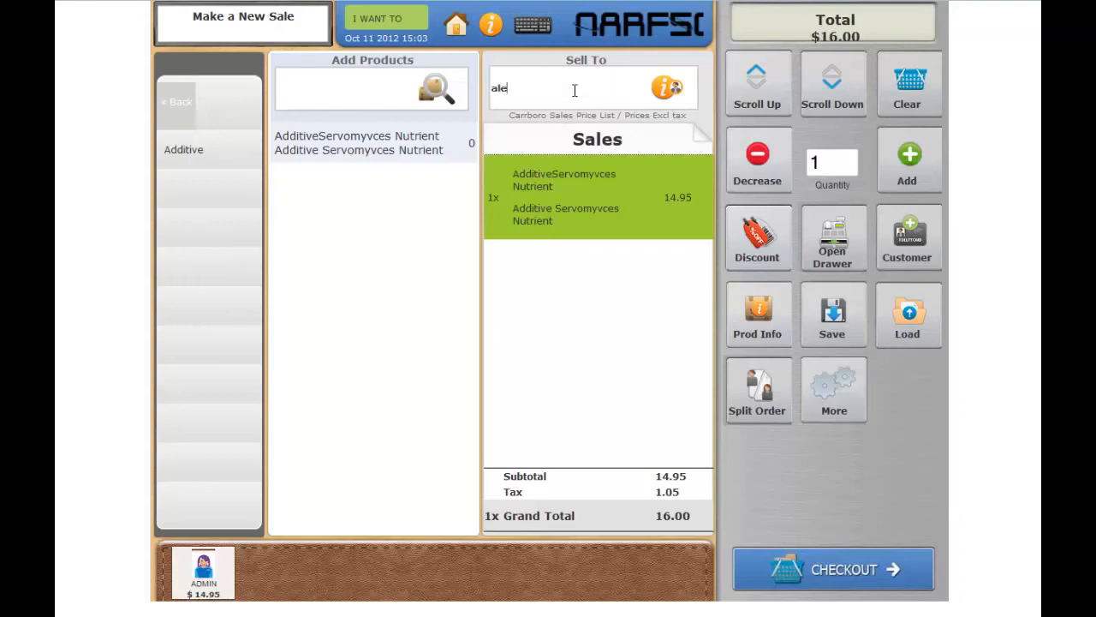
left_click(542, 127)
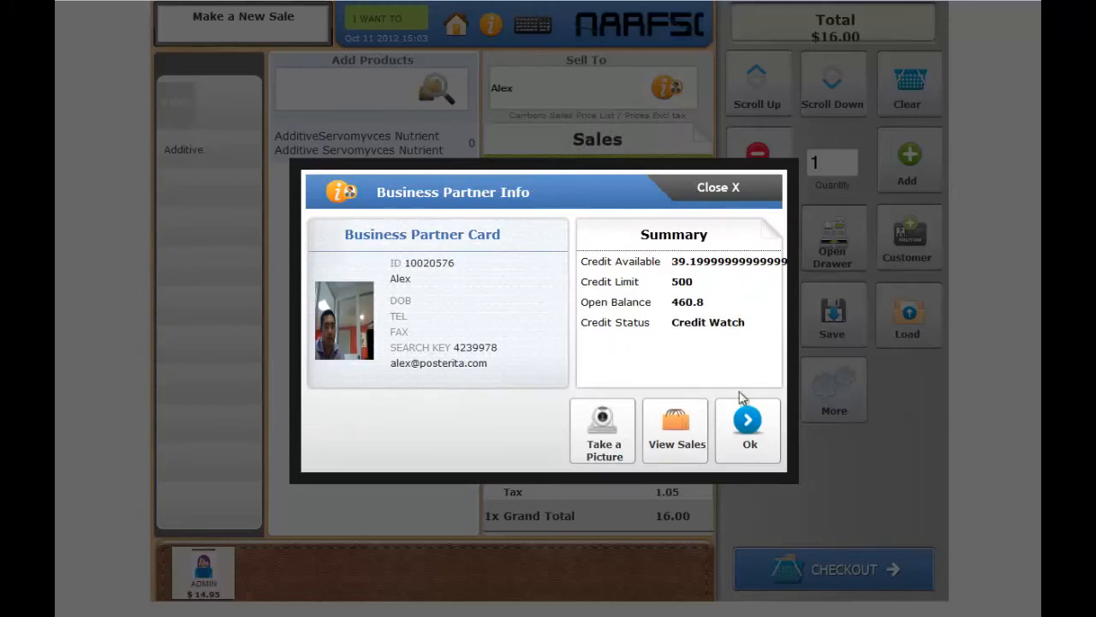
left_click(748, 429)
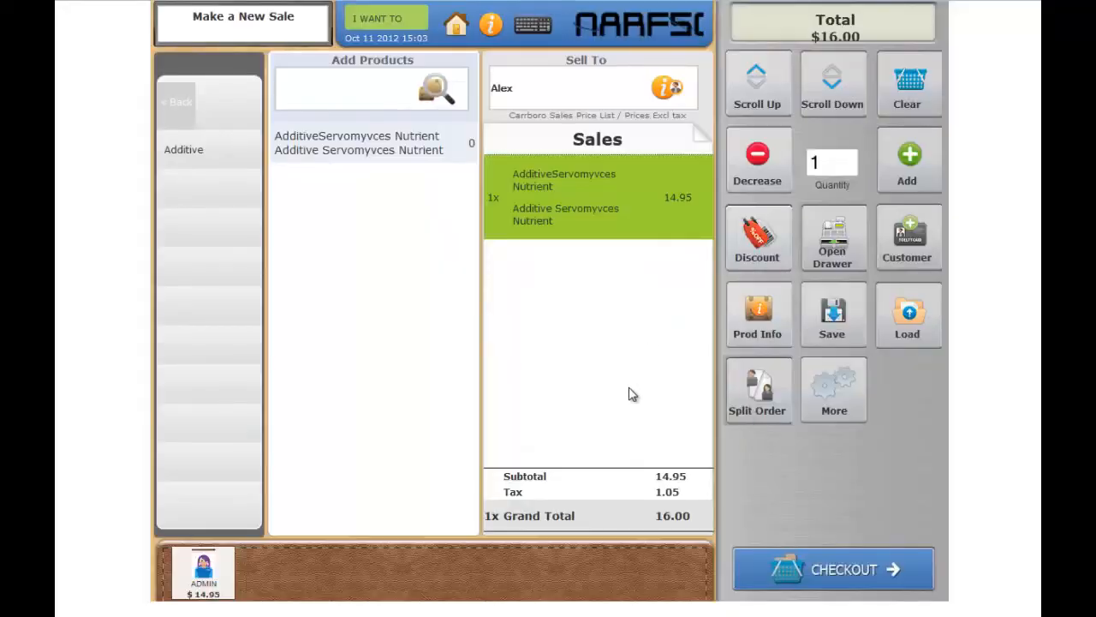
- Try to check out the sale with Customer Credit as the tender type
left_click(854, 571)
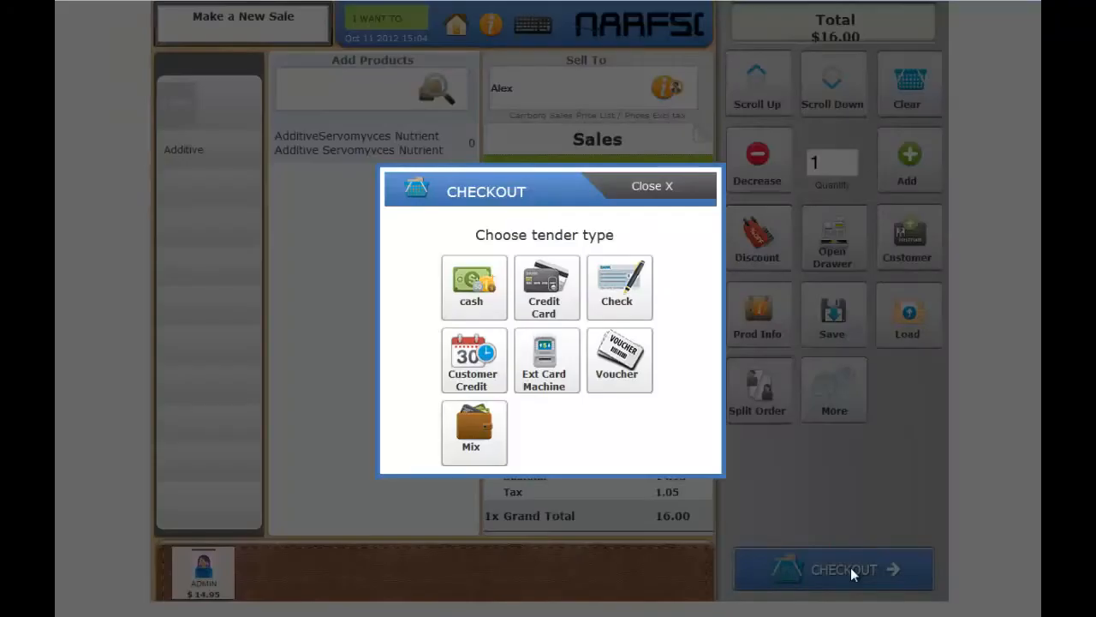
left_click(479, 387)
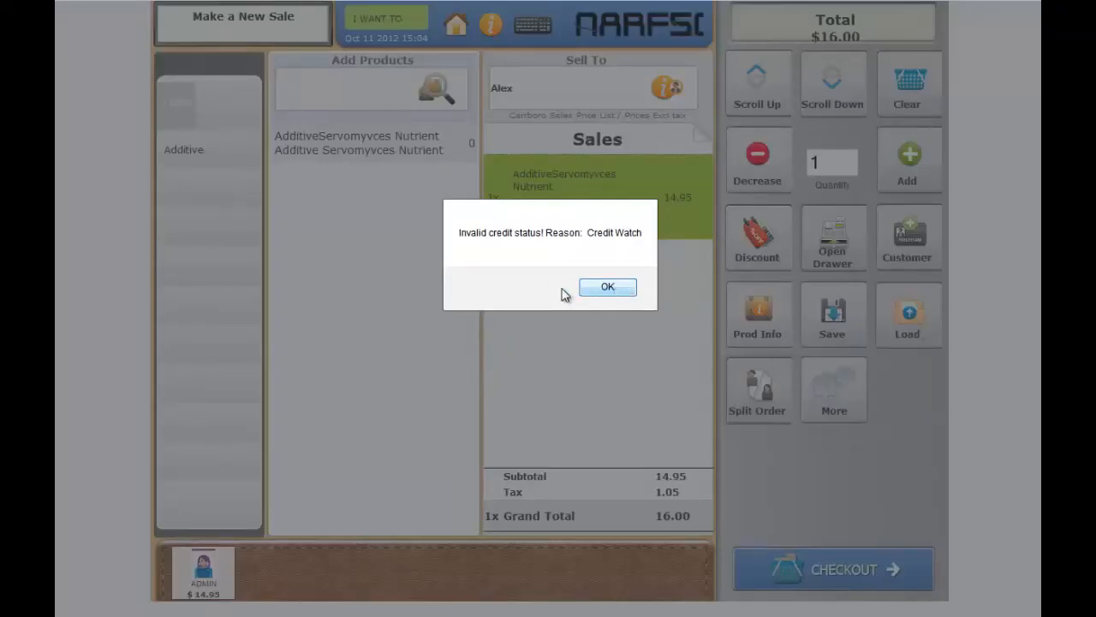
left_click(607, 294)
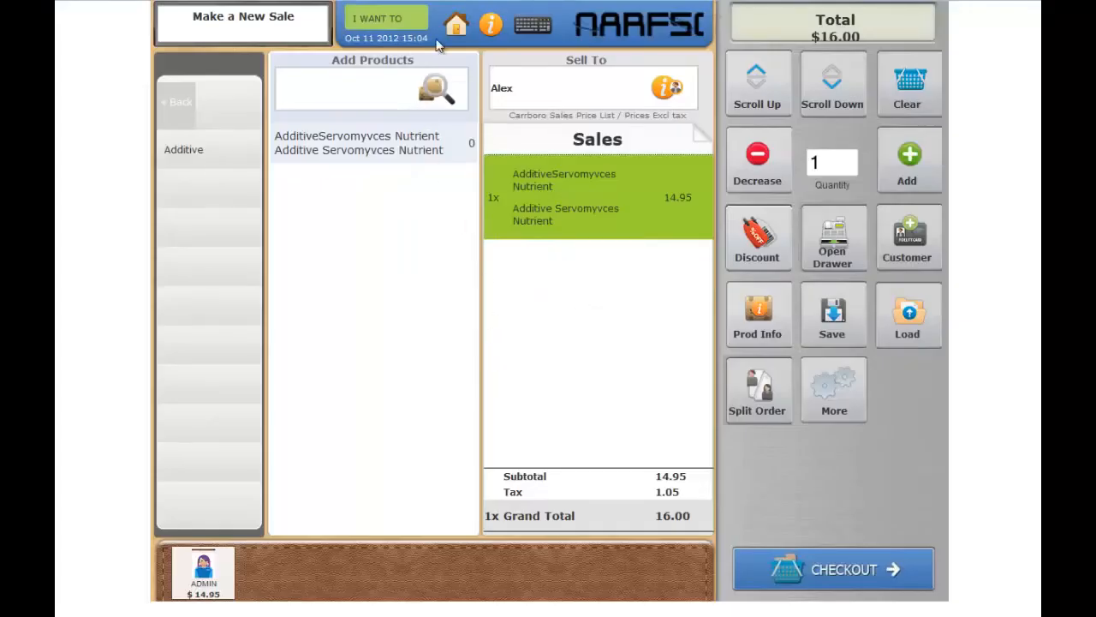
- Show the customers list with the Customers template and open the record of the customer assigned to the sale
left_click(459, 33)
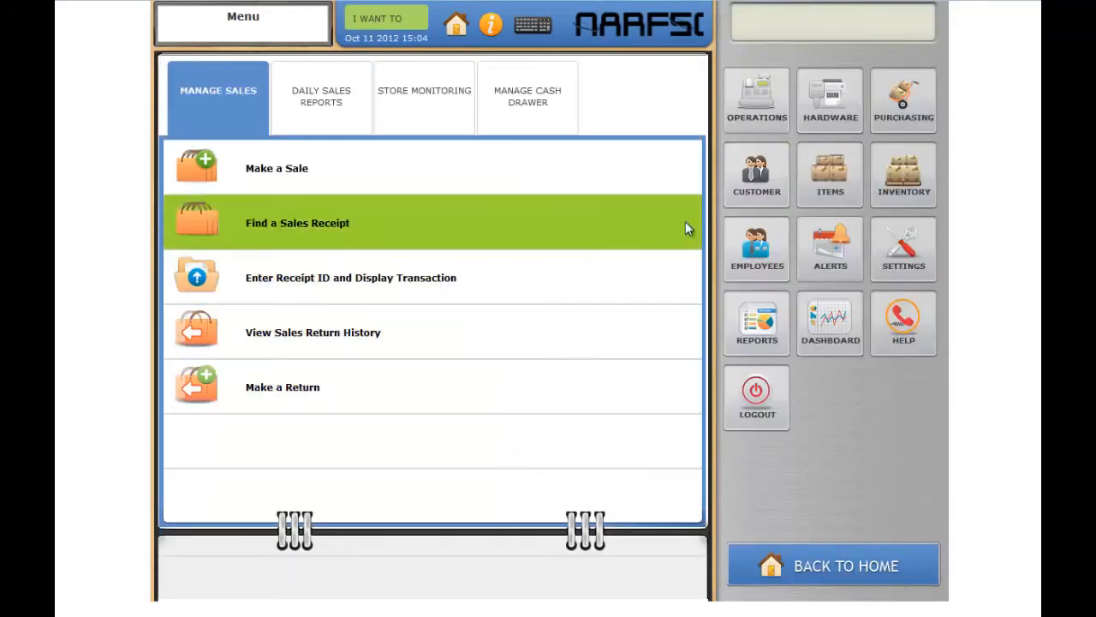
left_click(752, 199)
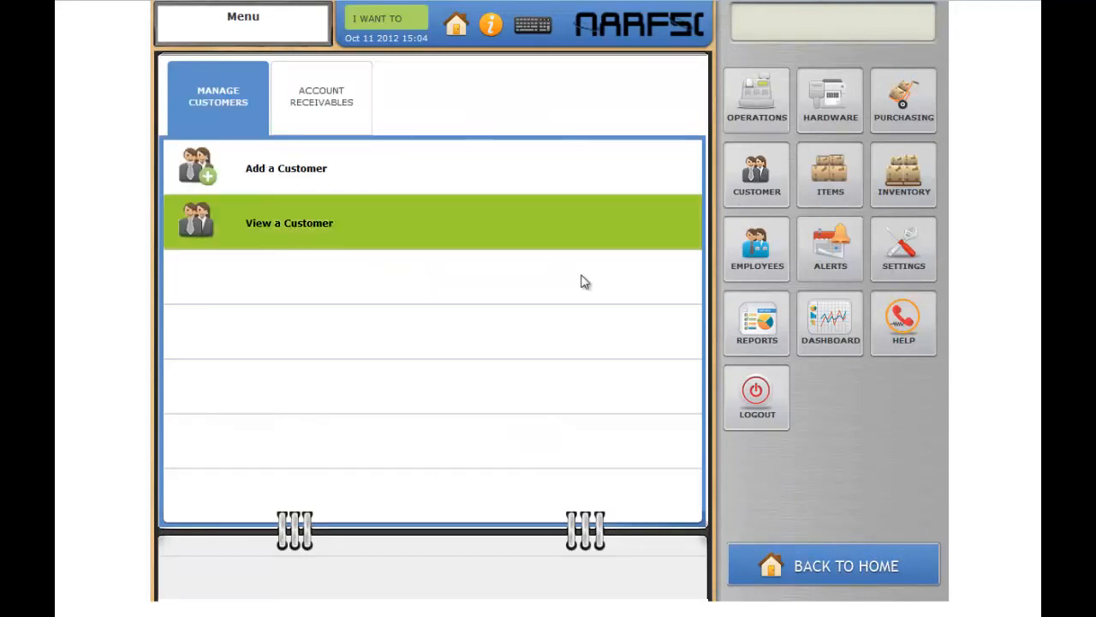
left_click(309, 238)
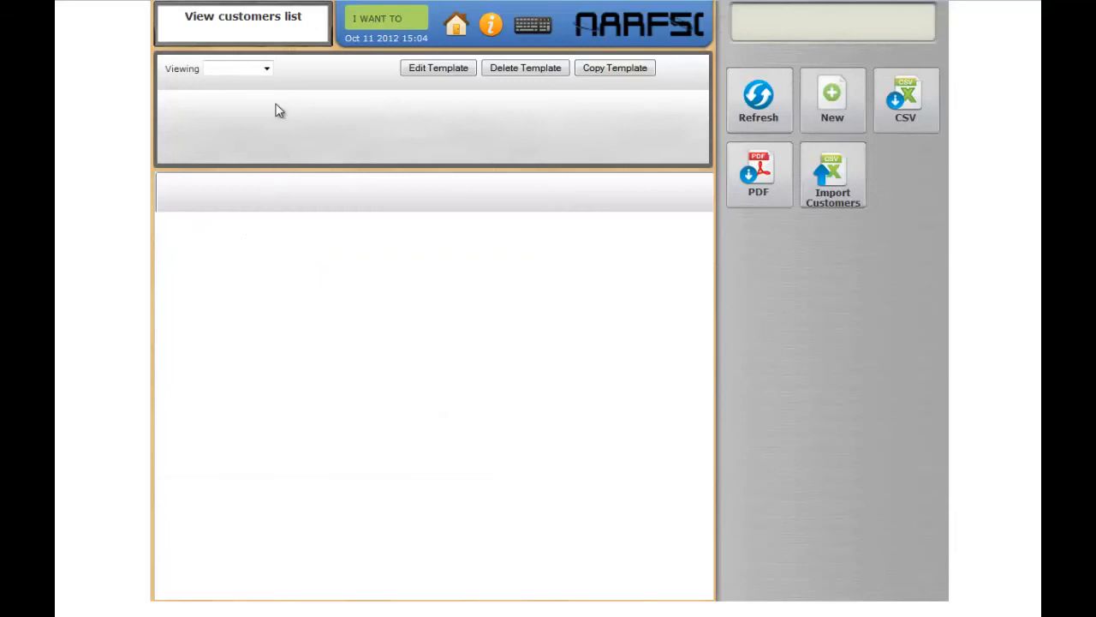
left_click(266, 68)
left_click(266, 93)
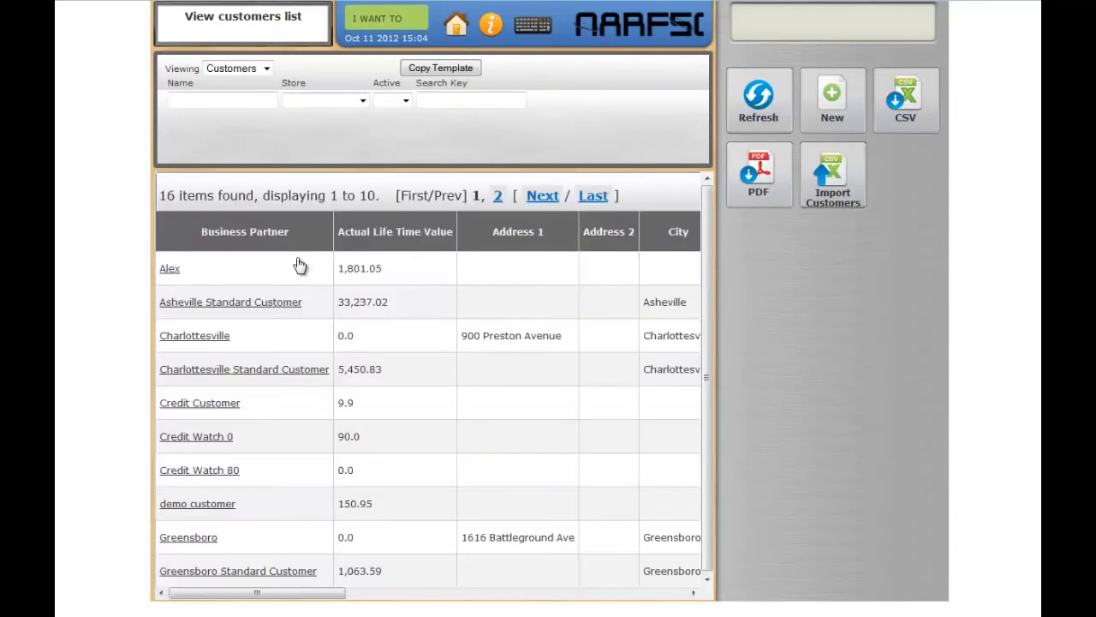
left_click(215, 268)
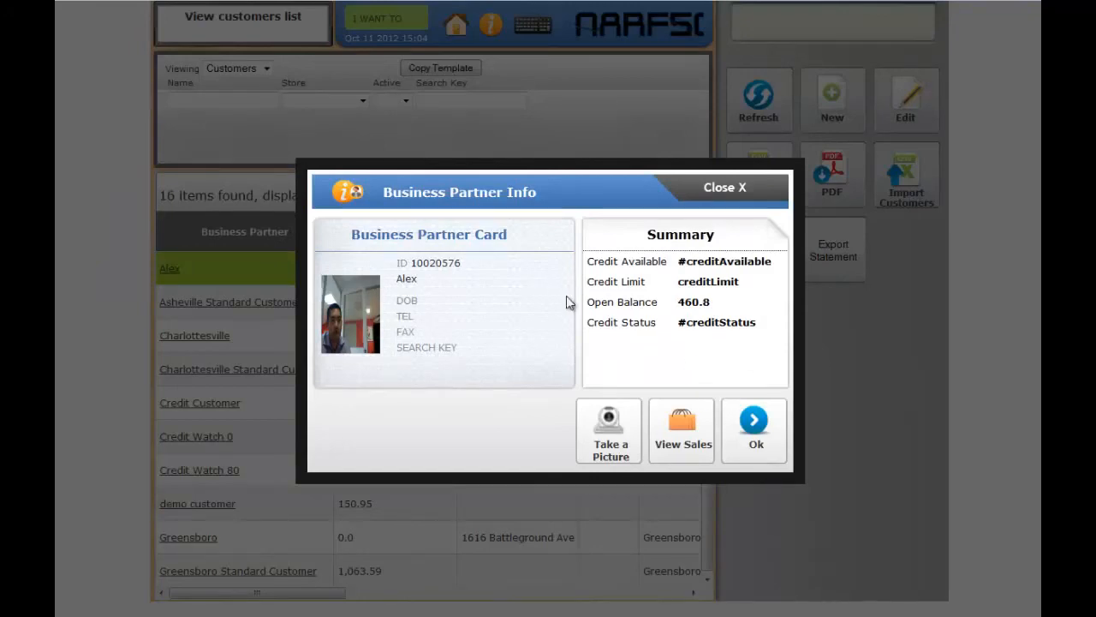
left_click(755, 438)
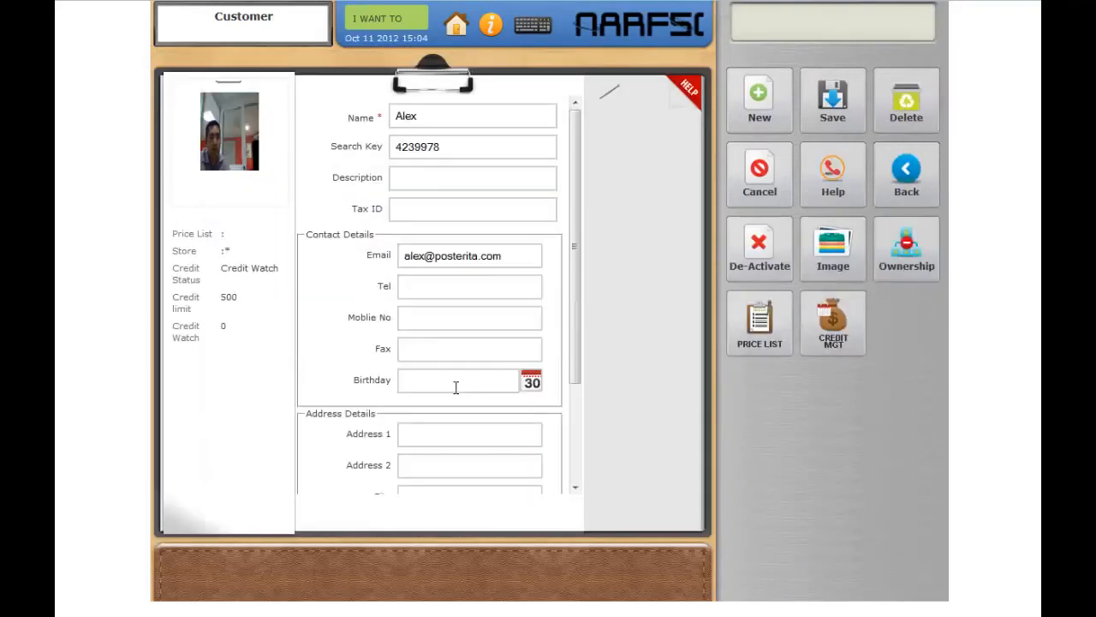
- Set the customer's credit status to Credit OK in credit management and save it
left_click(834, 330)
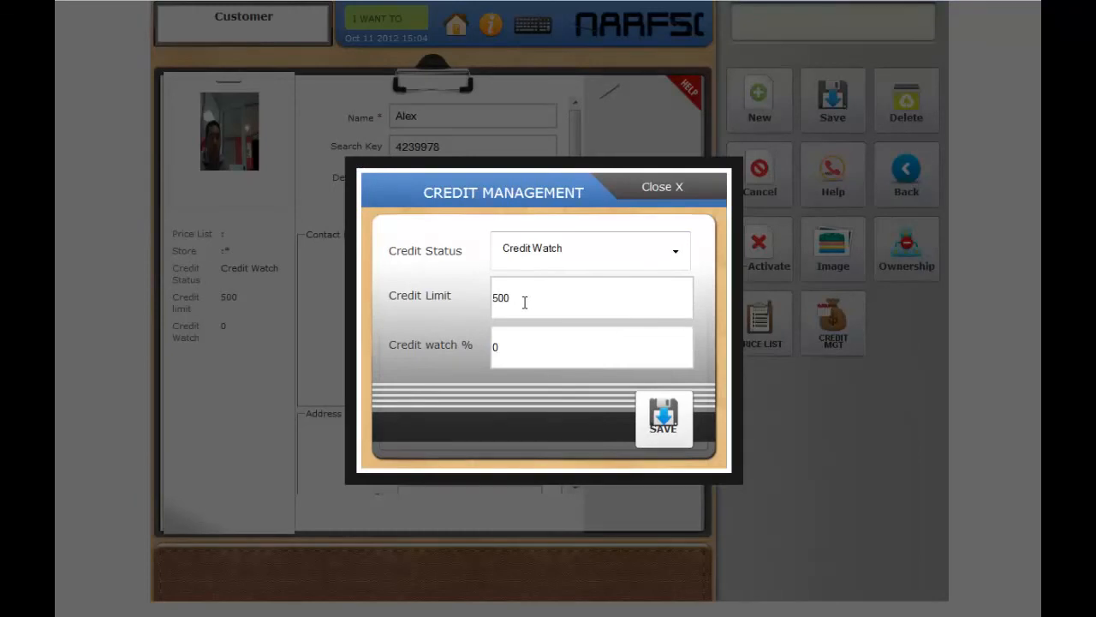
left_click(677, 252)
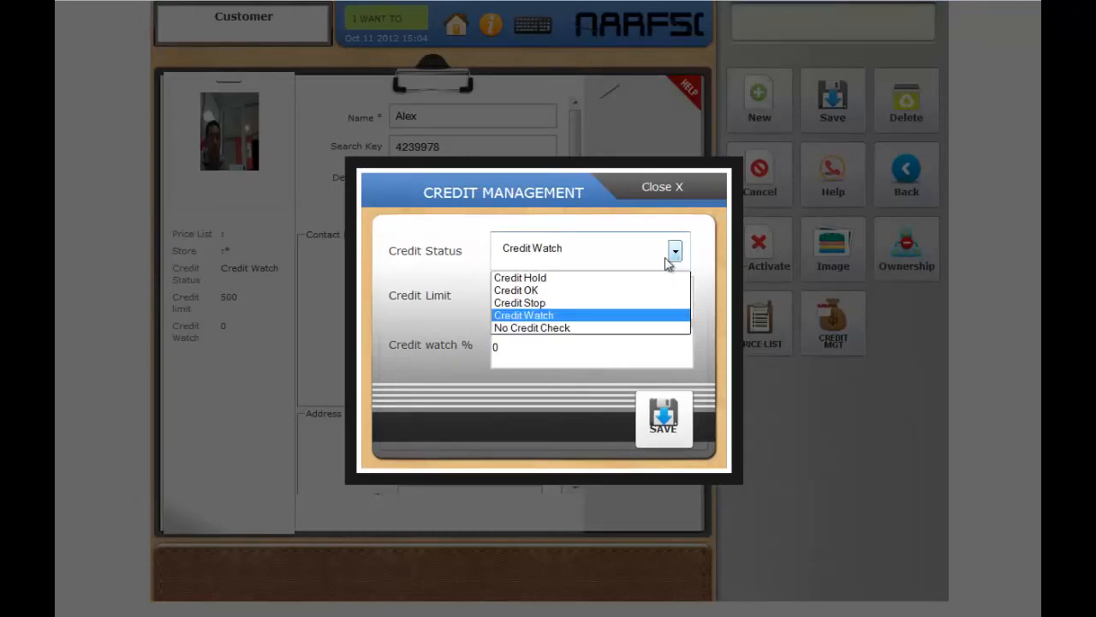
left_click(518, 291)
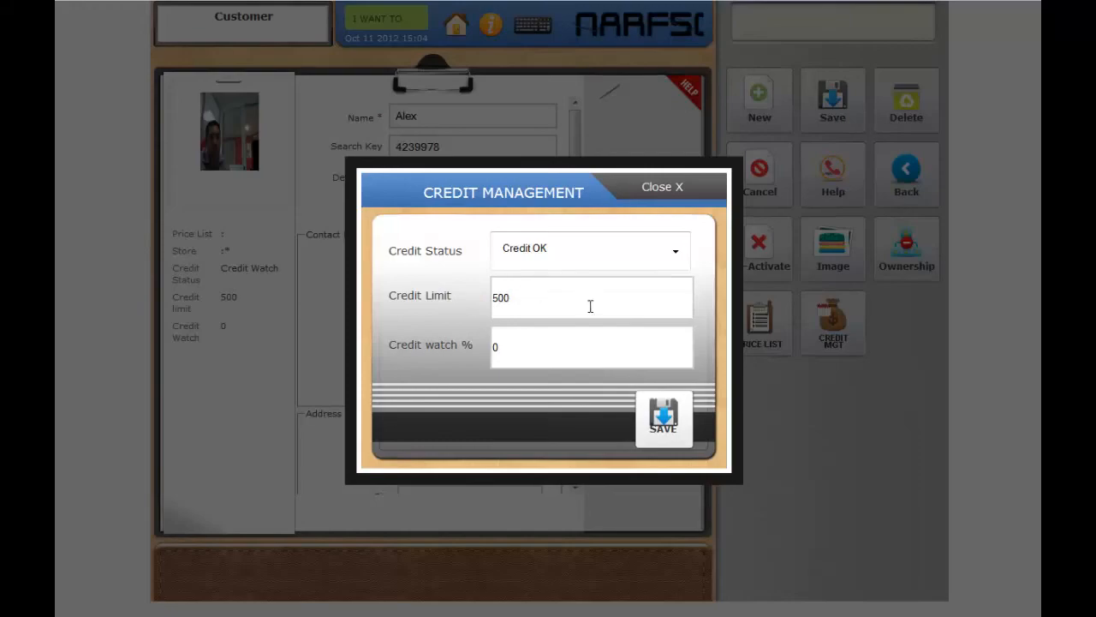
left_click(658, 423)
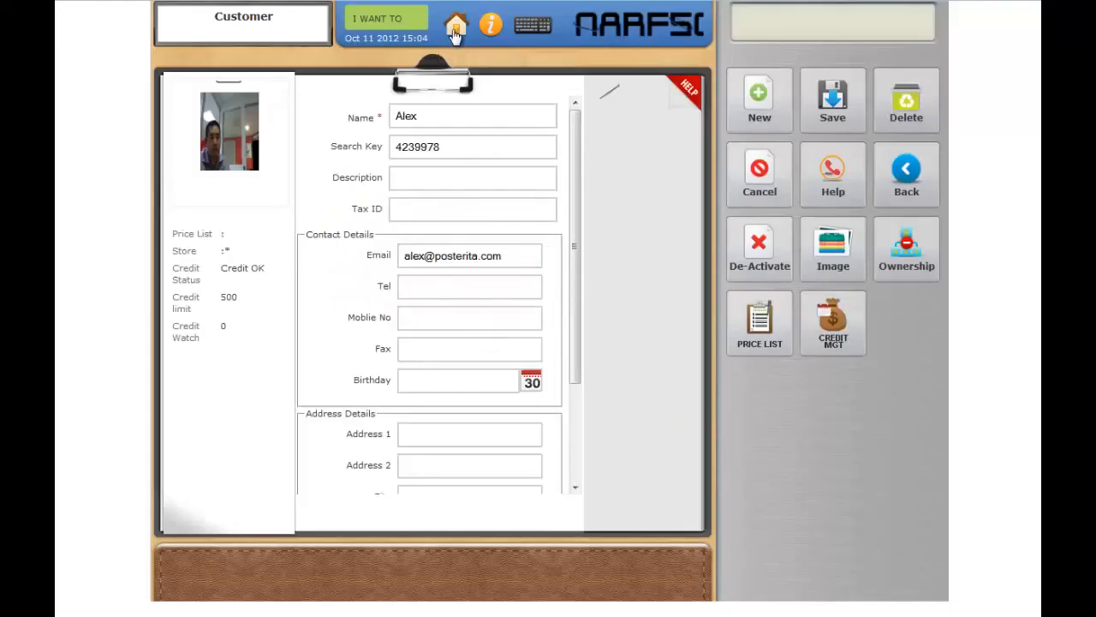
- Return to the pending sale and try the Customer Credit checkout again
left_click(385, 34)
left_click(382, 51)
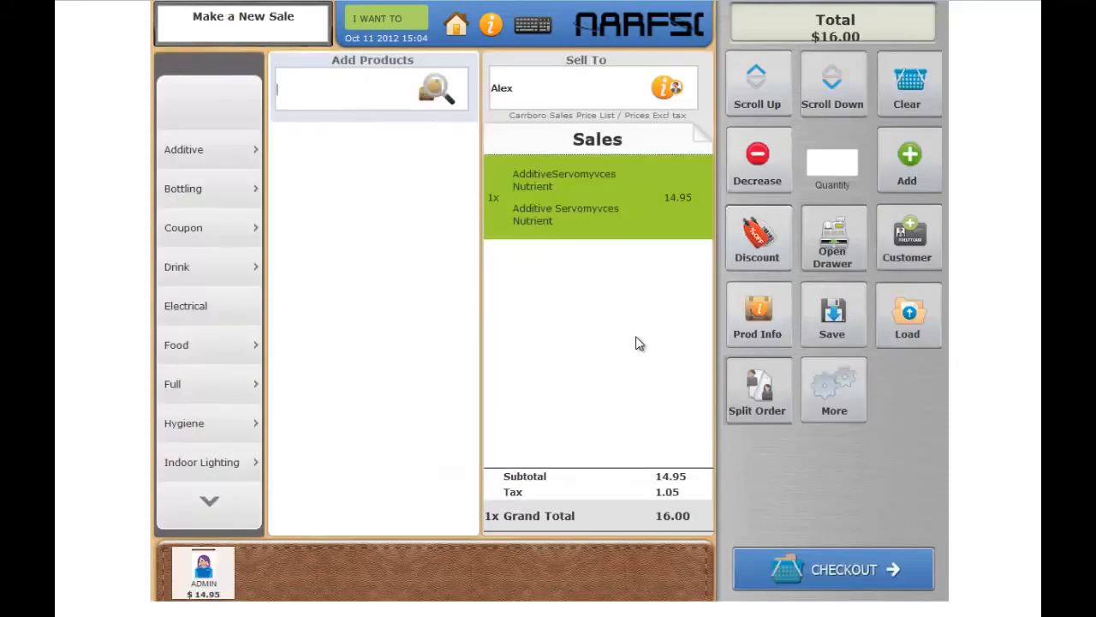
left_click(830, 573)
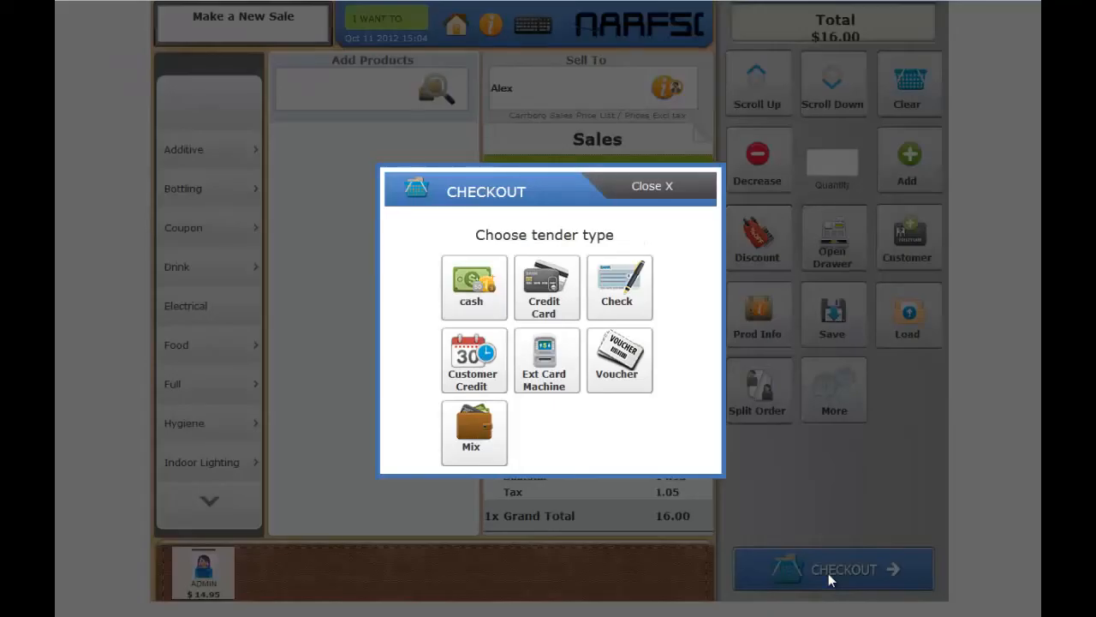
left_click(470, 383)
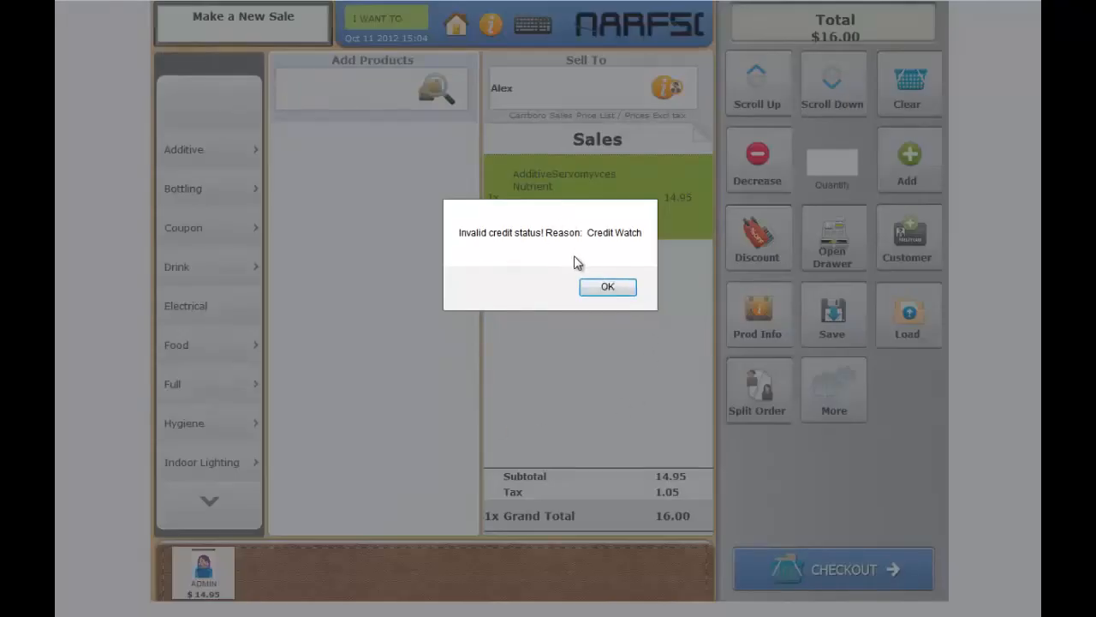
left_click(607, 287)
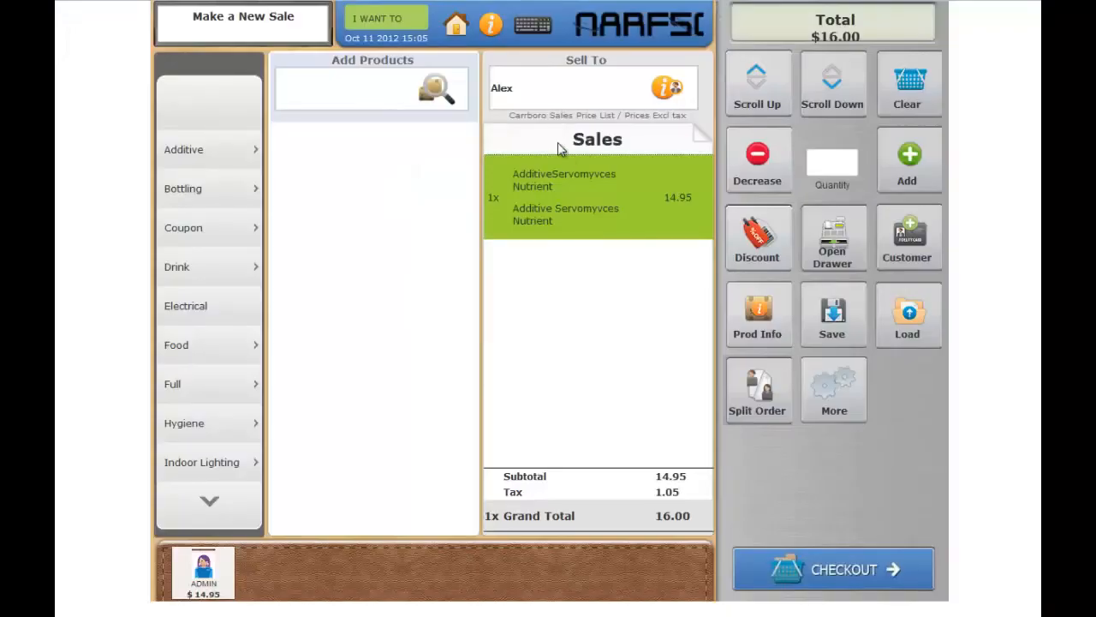
- Look up the same customer by name again and reassign the sale to them to reload their credit status
double_click(520, 89)
type("ale")
left_click(522, 125)
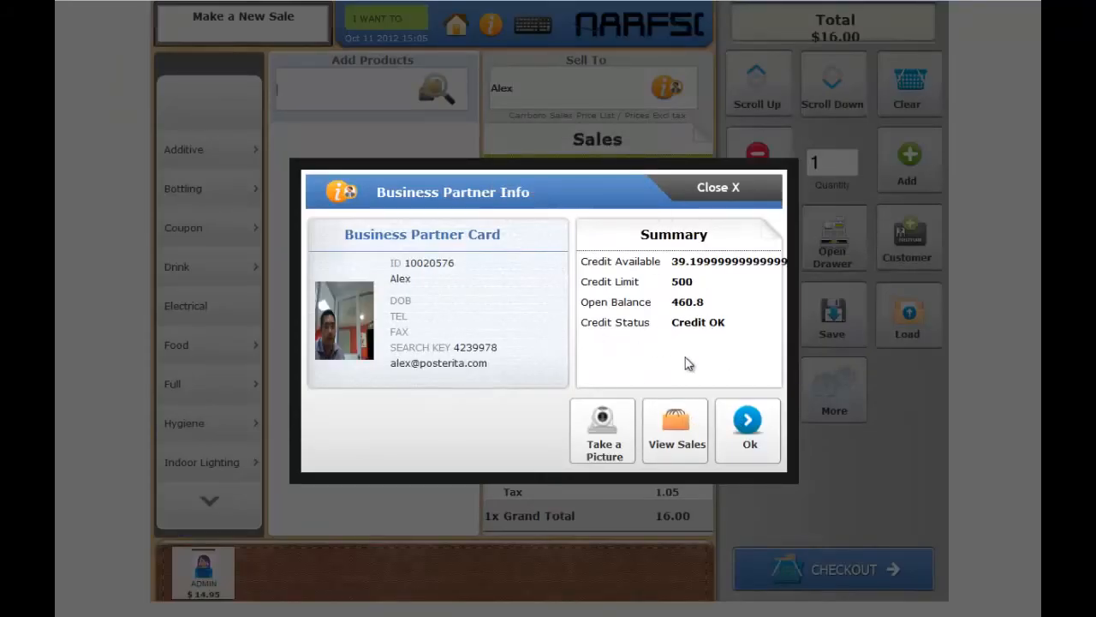
left_click(748, 429)
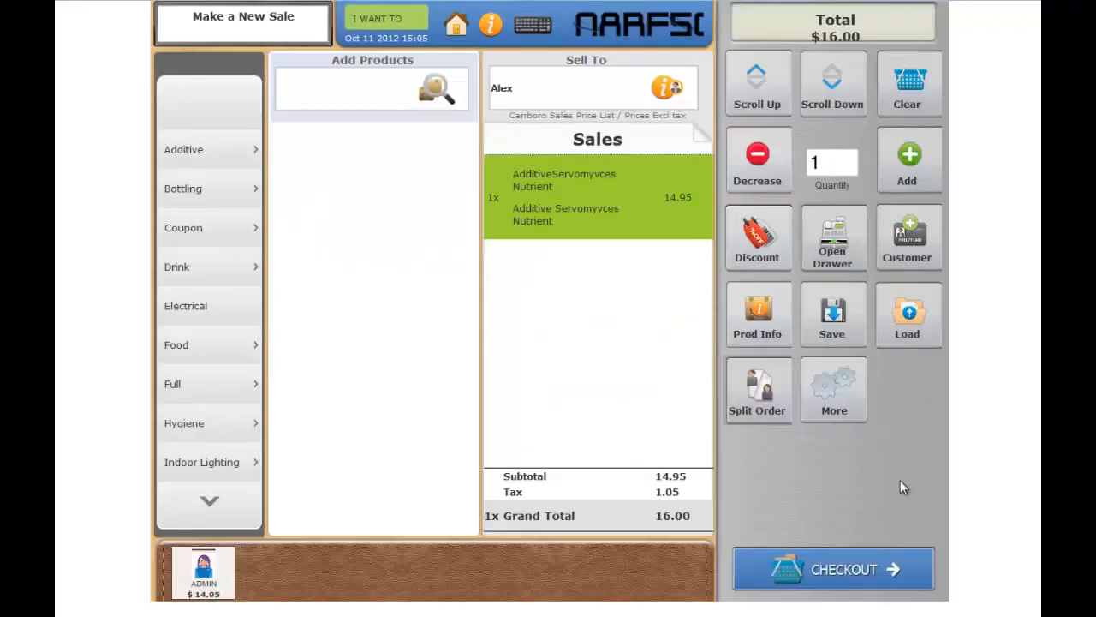
- Check out the sale on Customer Credit and choose to deliver the products now
left_click(859, 579)
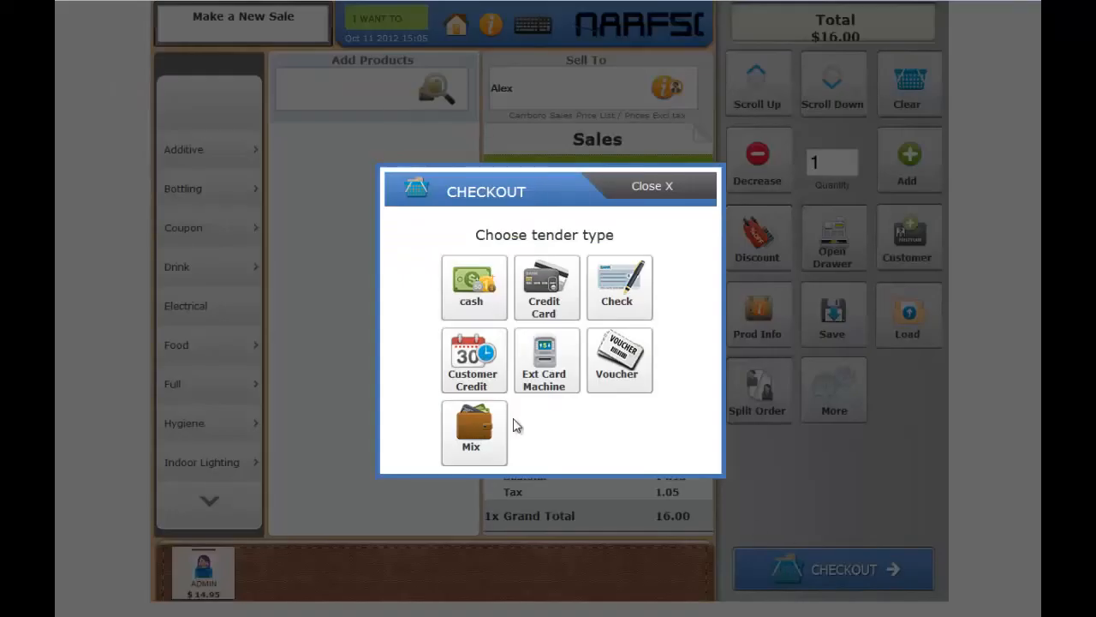
left_click(490, 367)
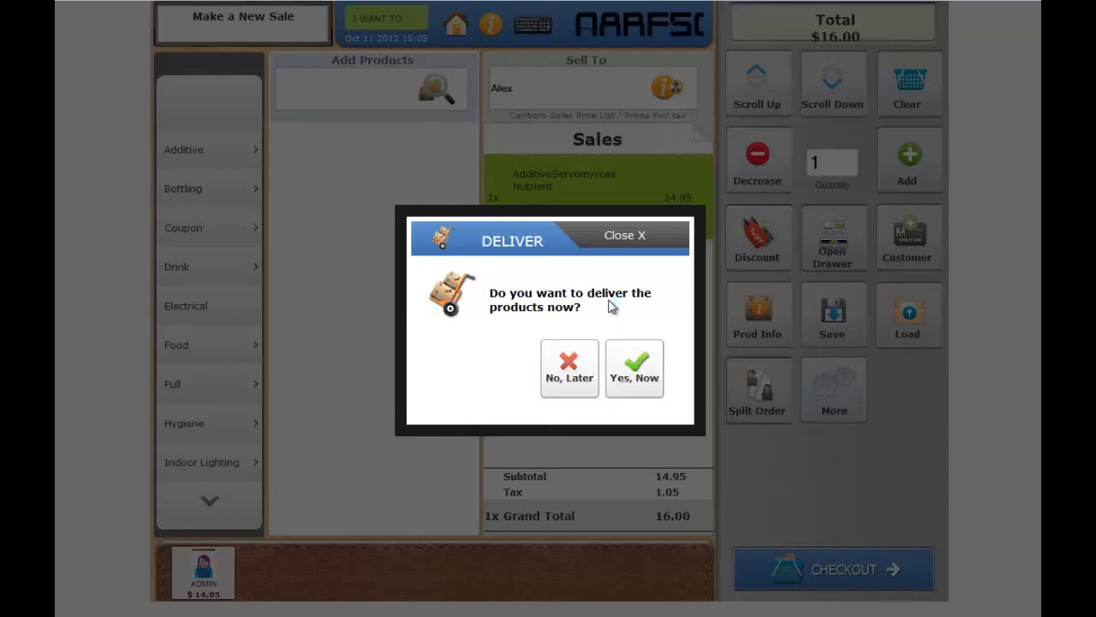
left_click(638, 378)
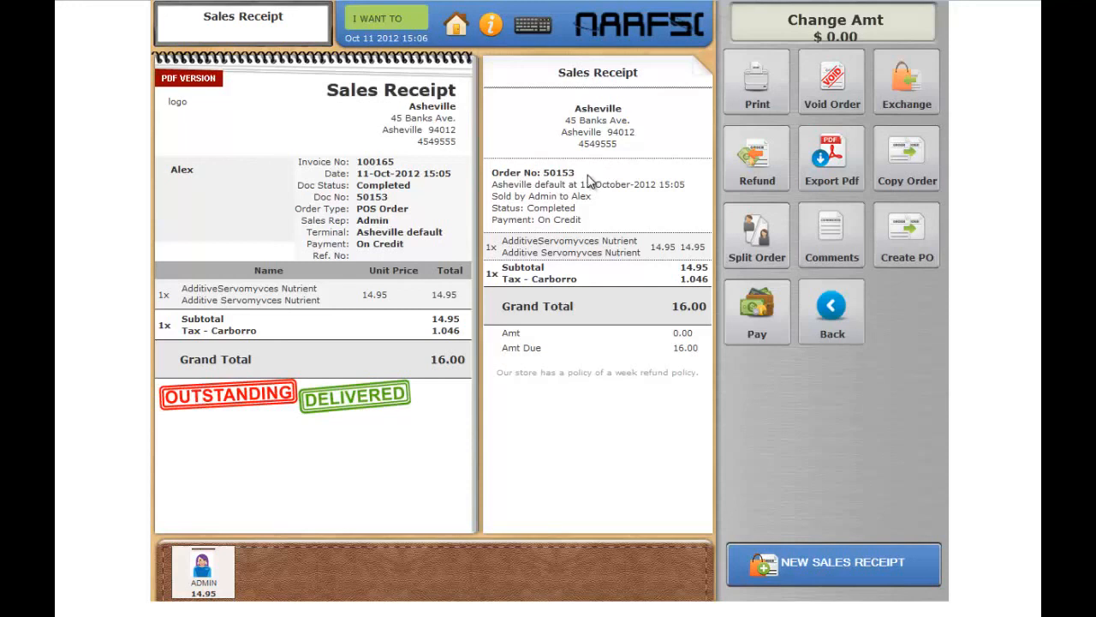
- Copy the order number from the completed sales receipt
left_click_drag(576, 174, 545, 175)
right_click(565, 184)
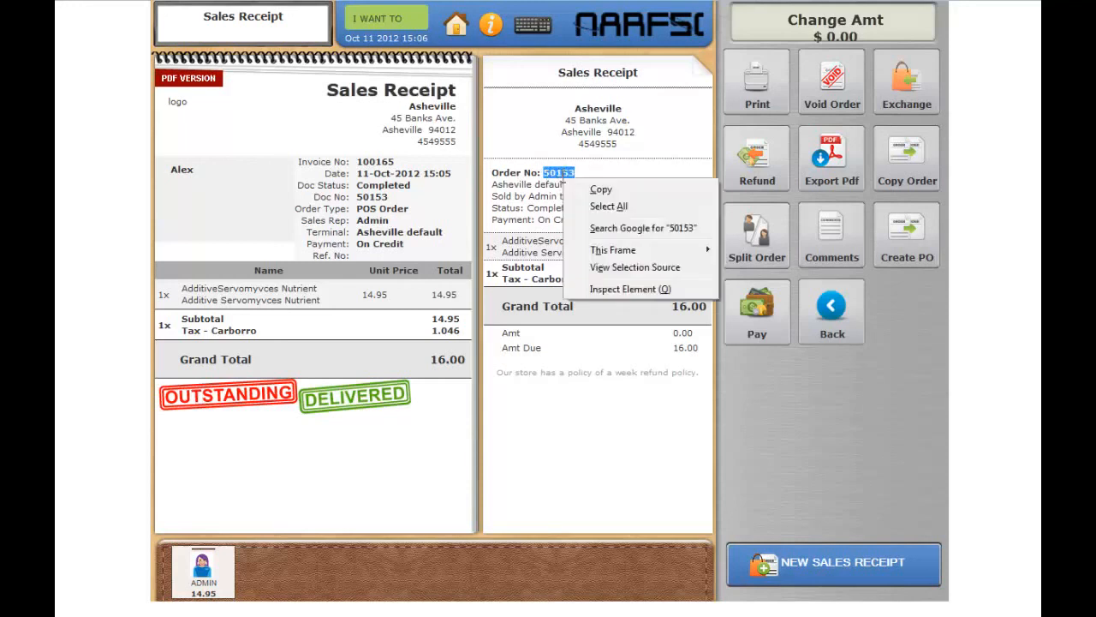
left_click(579, 190)
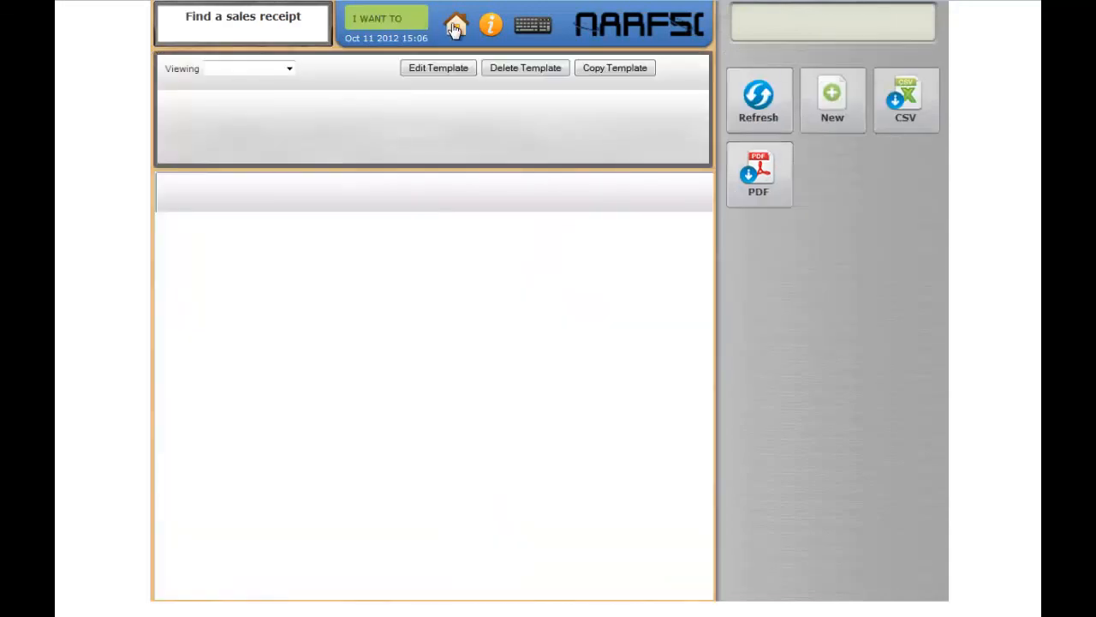
- Leave the receipt search for the main menu and open a new, empty sale
left_click(454, 26)
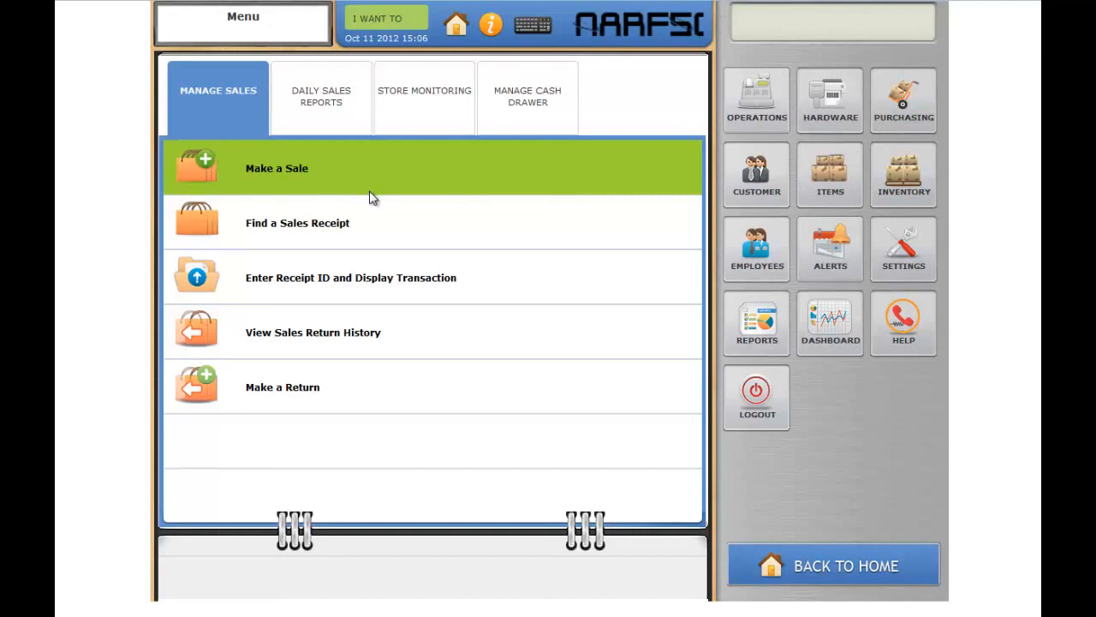
left_click(383, 31)
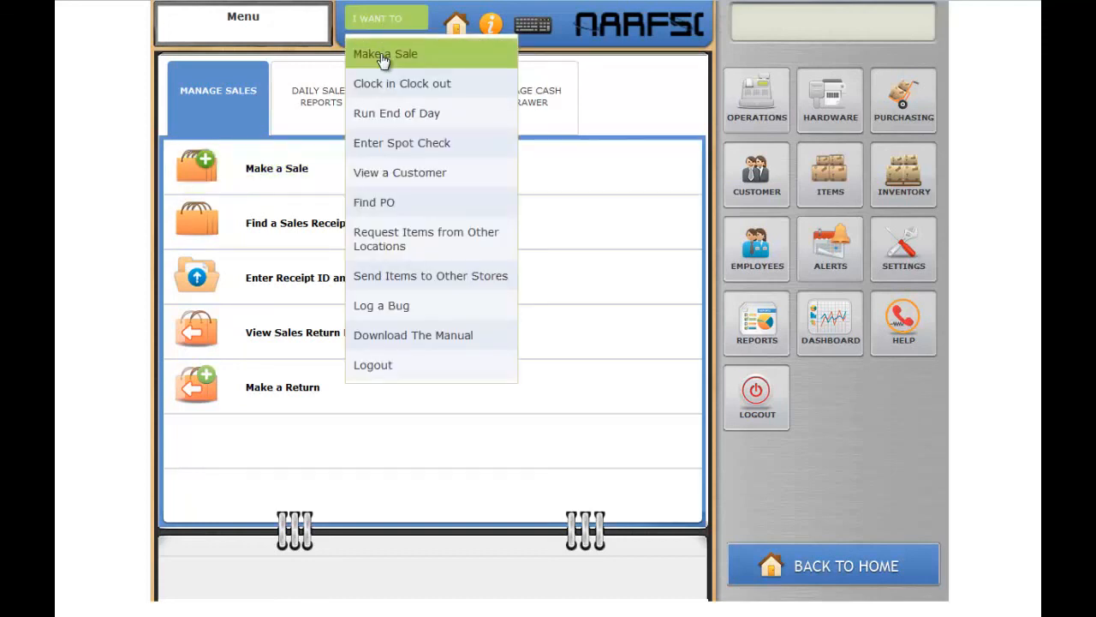
left_click(383, 58)
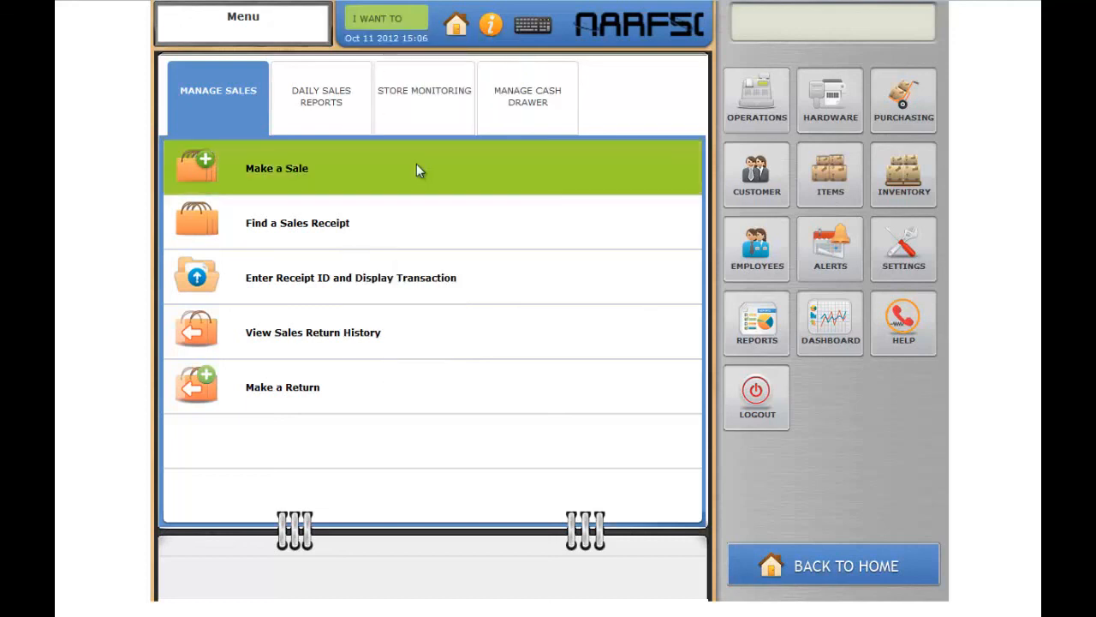
left_click(418, 165)
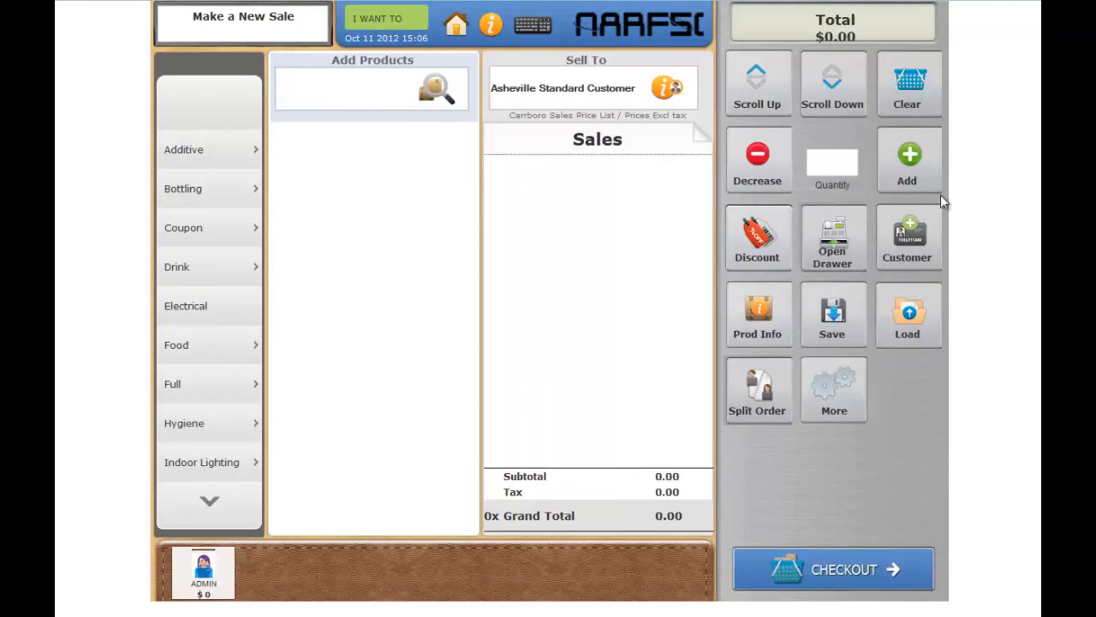
- Load the outstanding credit order into the sale screen using its copied order number
left_click(904, 319)
left_click(588, 335)
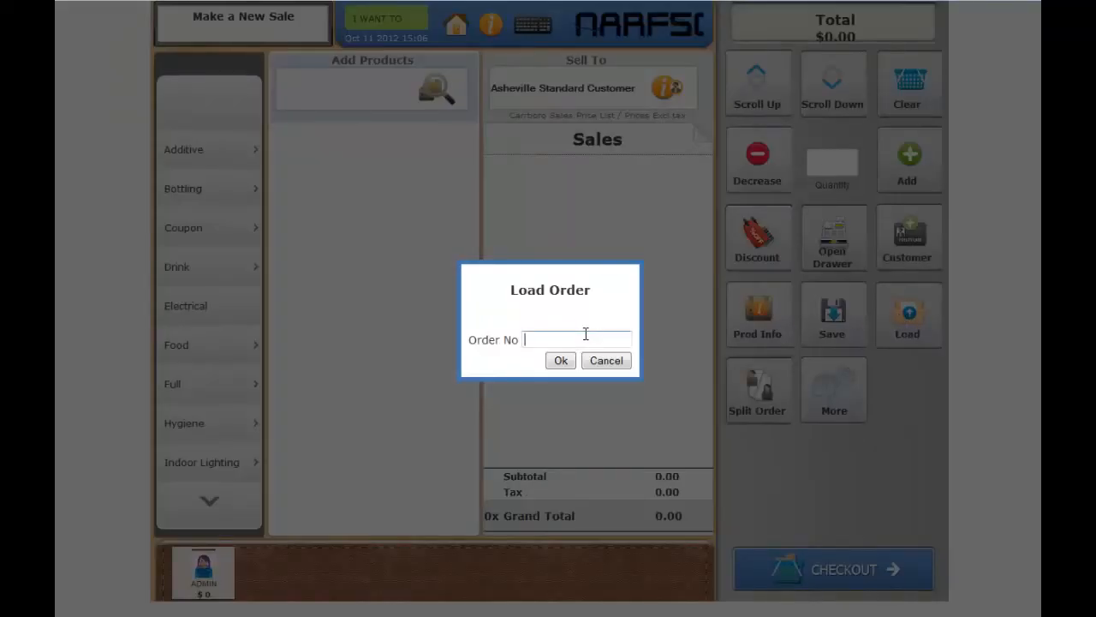
type("50153")
left_click(561, 361)
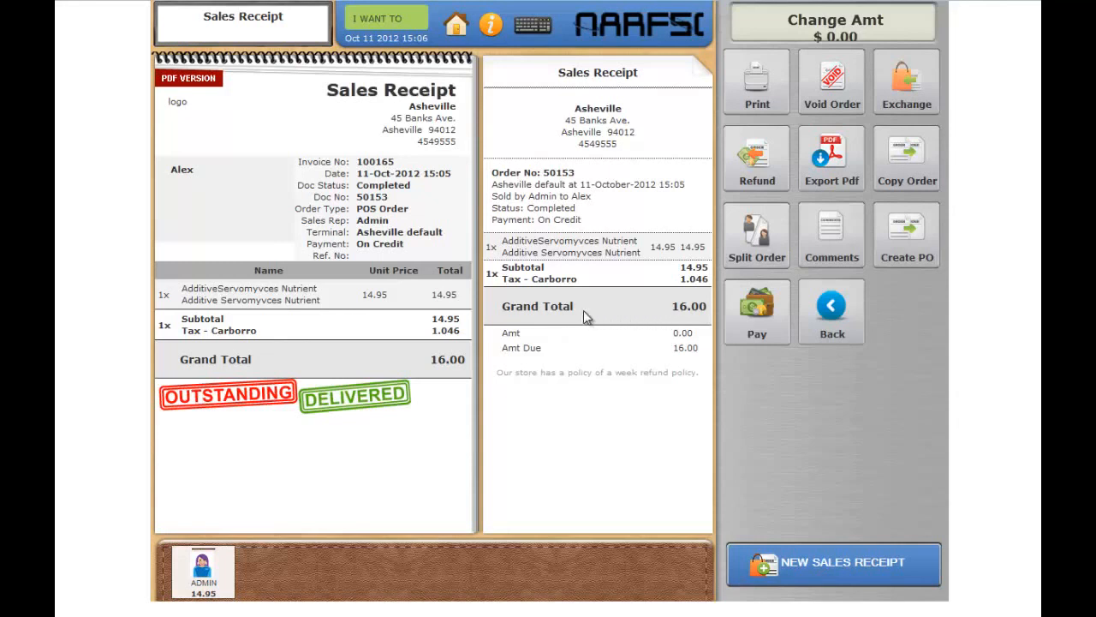
- Pay the outstanding order in cash with 16.00 as the amount tendered
left_click(752, 320)
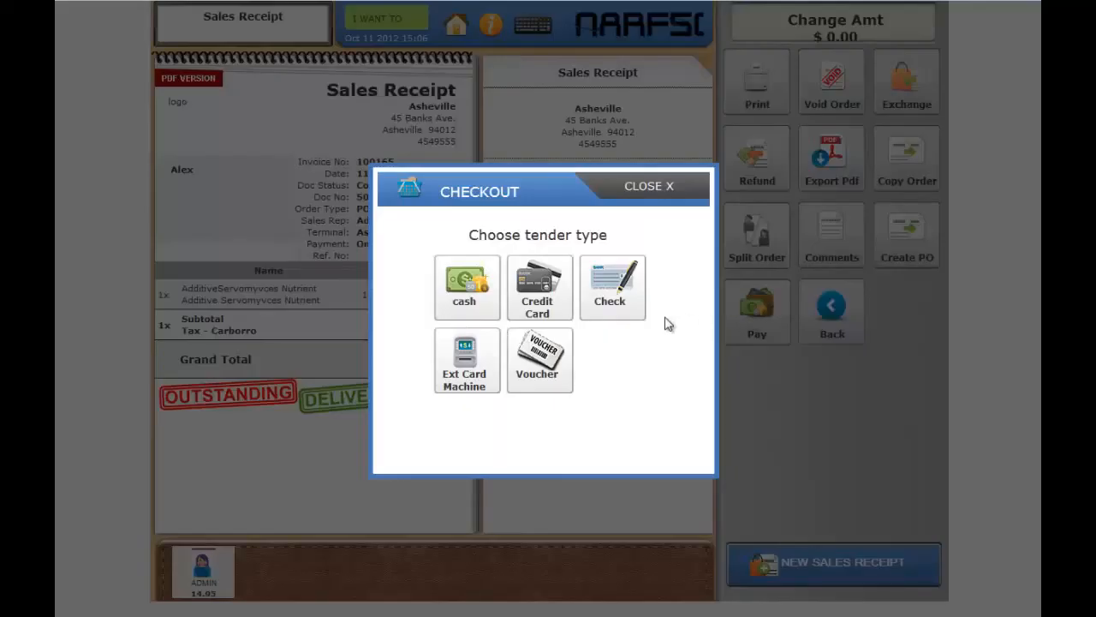
left_click(485, 308)
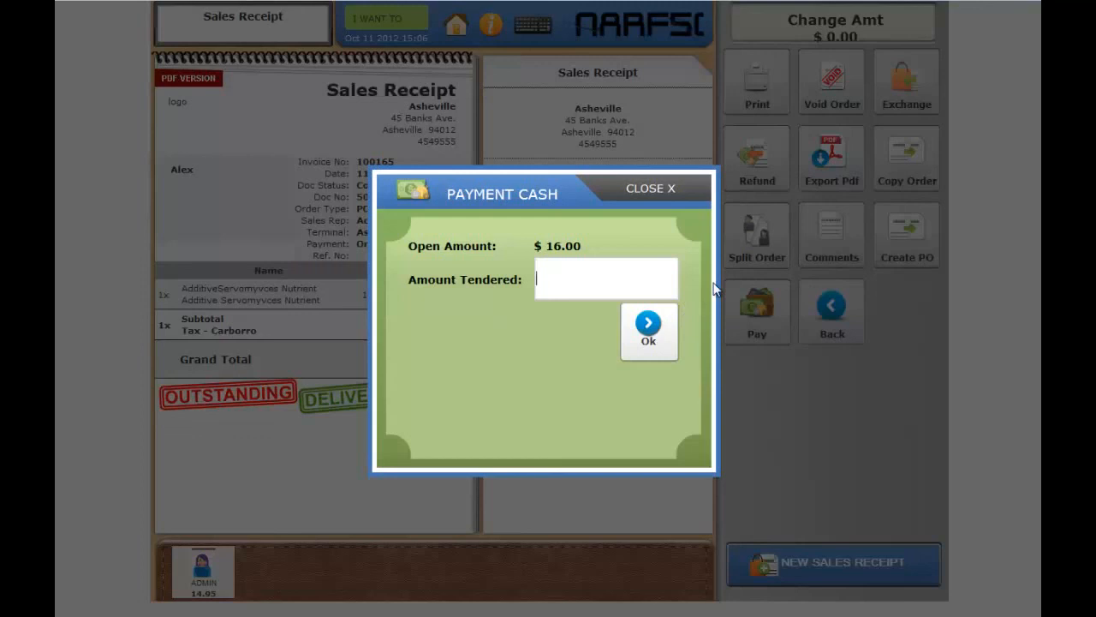
type("16.00")
left_click(649, 328)
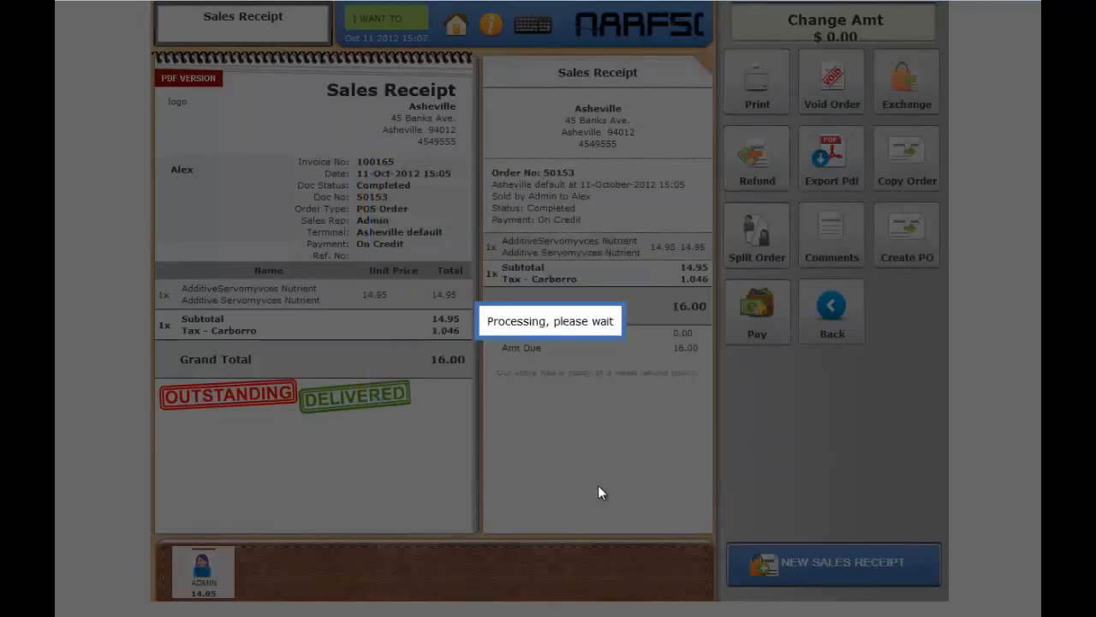